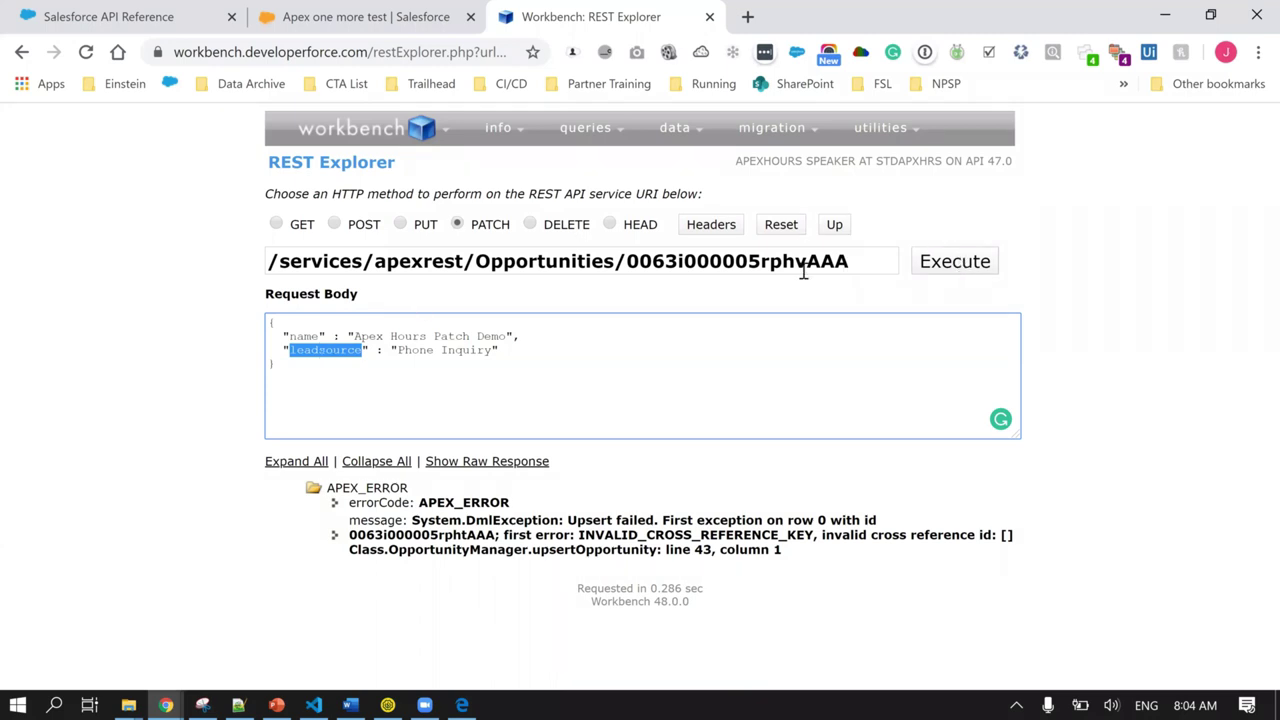
Step: Execute the PATCH request against the opportunity and reload its Salesforce record to check the update
{"action": "left_click", "coordinate": [958, 261]}
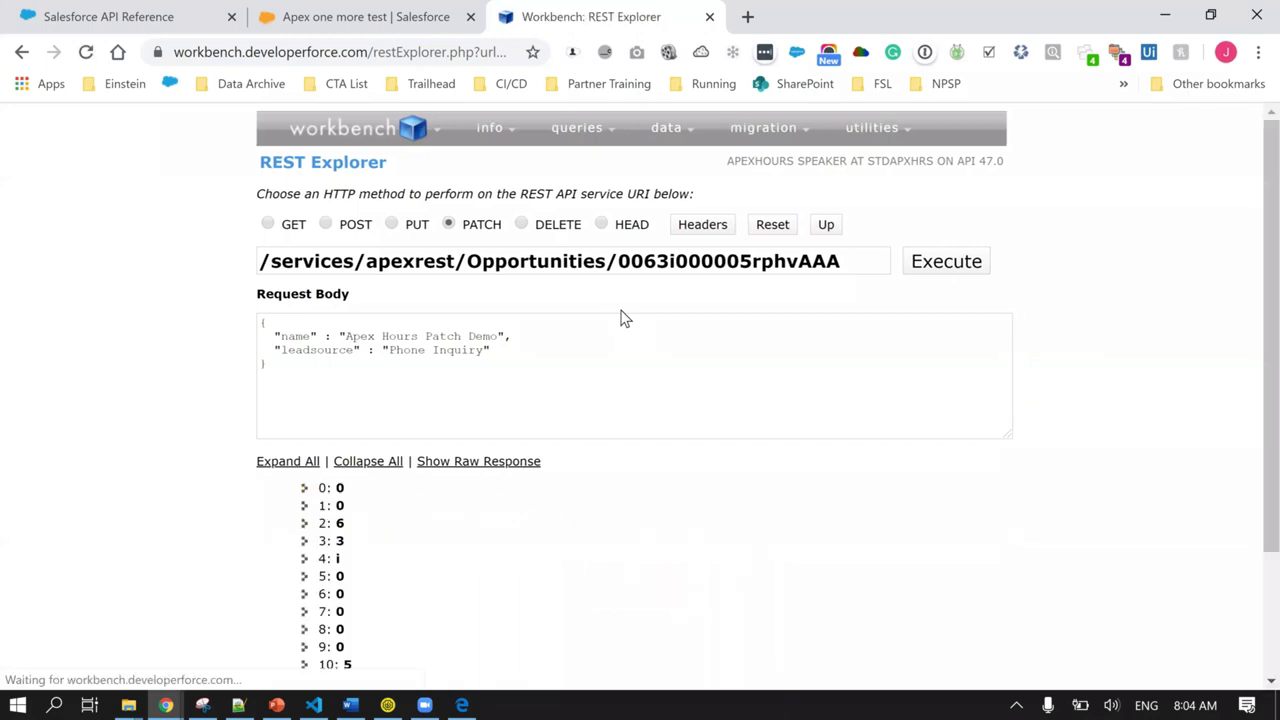
{"action": "left_click", "coordinate": [308, 14]}
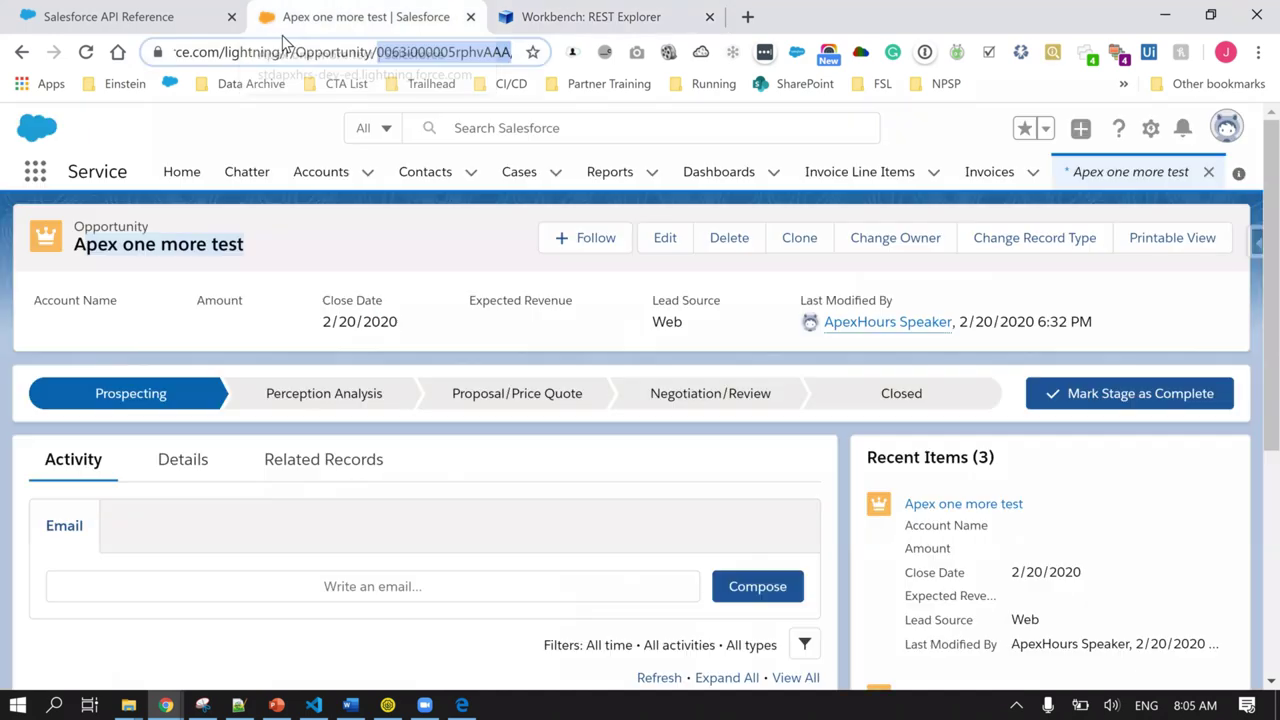
{"action": "left_click", "coordinate": [86, 54]}
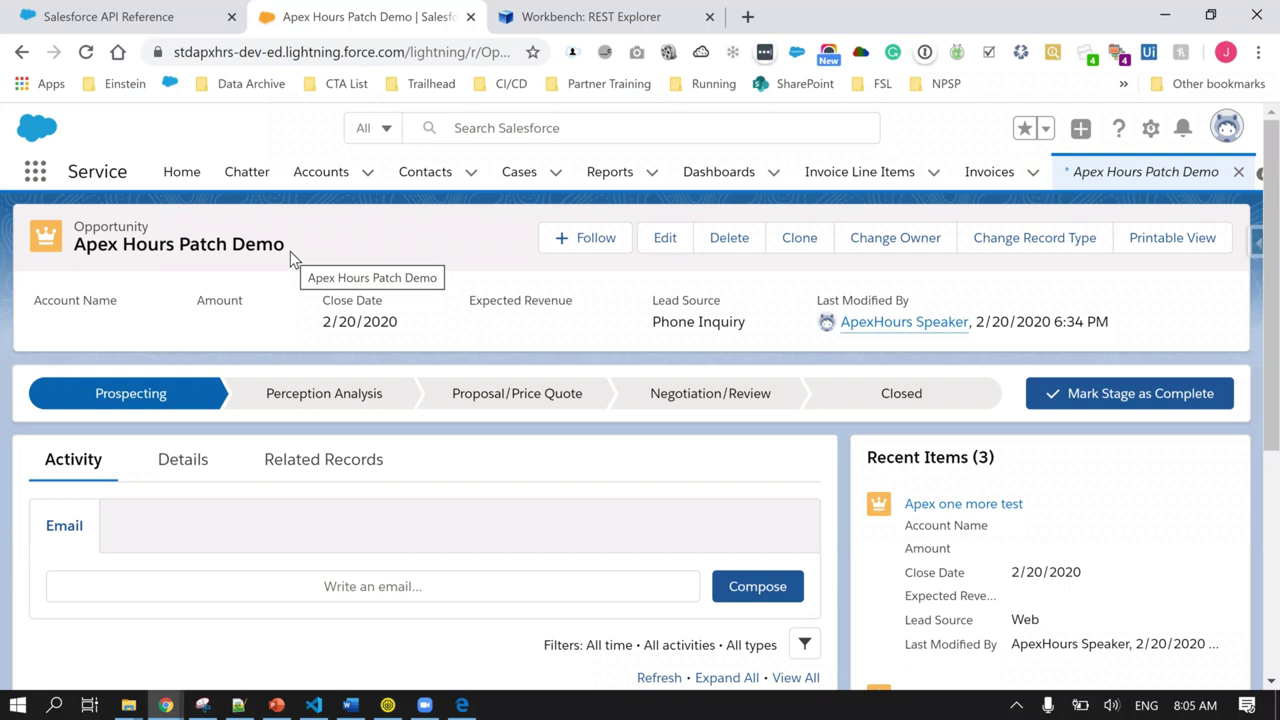
Step: Switch to the Developer Console and examine how updateOpportunityFields loops over the request parameters and sets each opportunity field
{"action": "key", "text": "alt+Tab"}
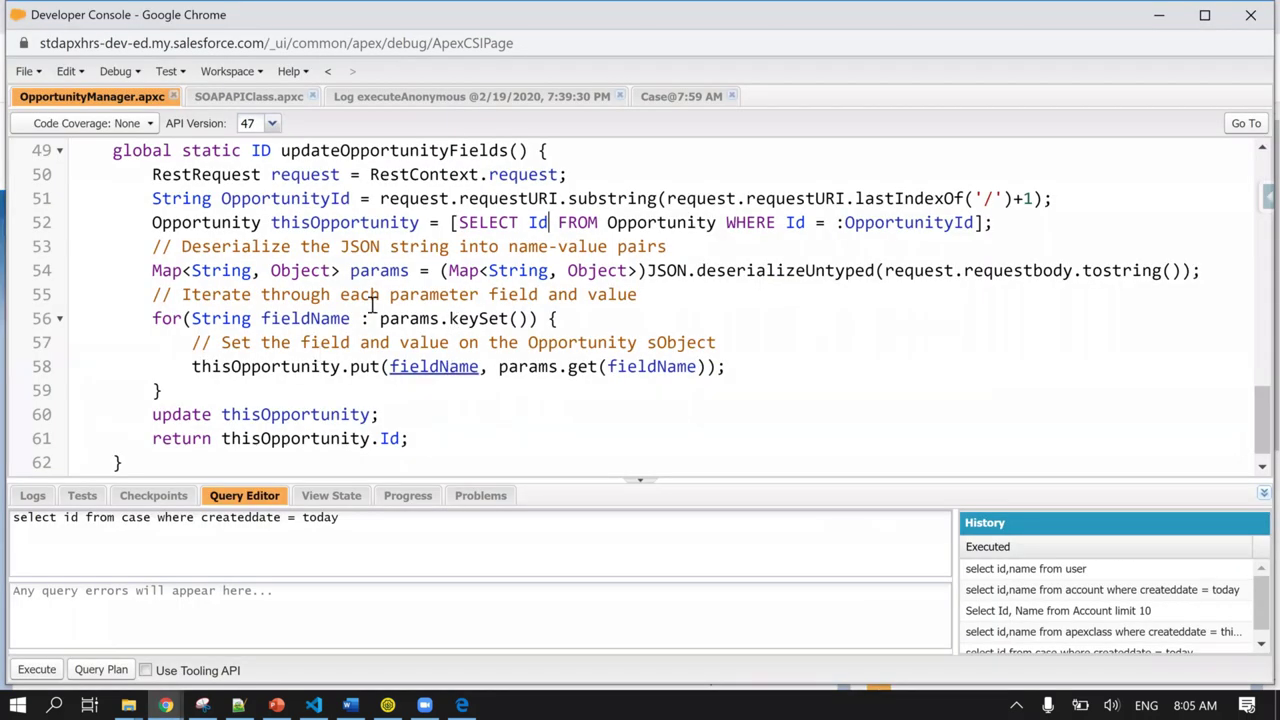
{"action": "double_click", "coordinate": [284, 368]}
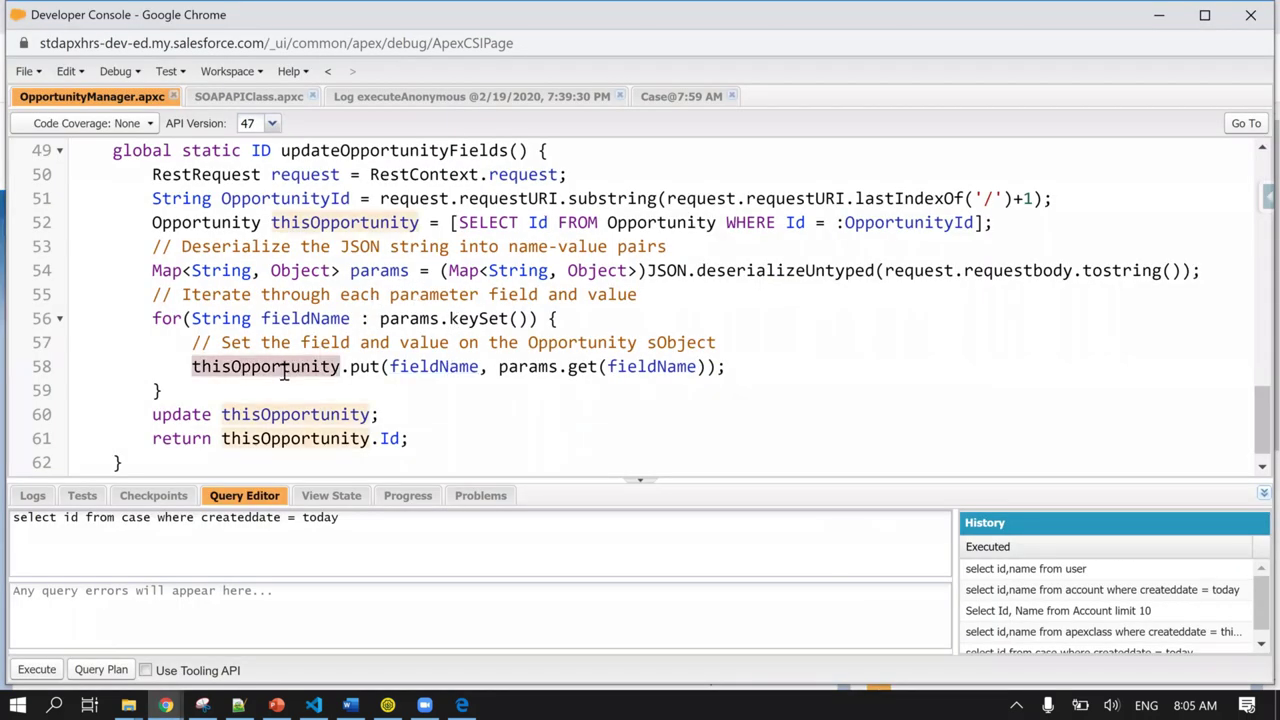
{"action": "double_click", "coordinate": [280, 318]}
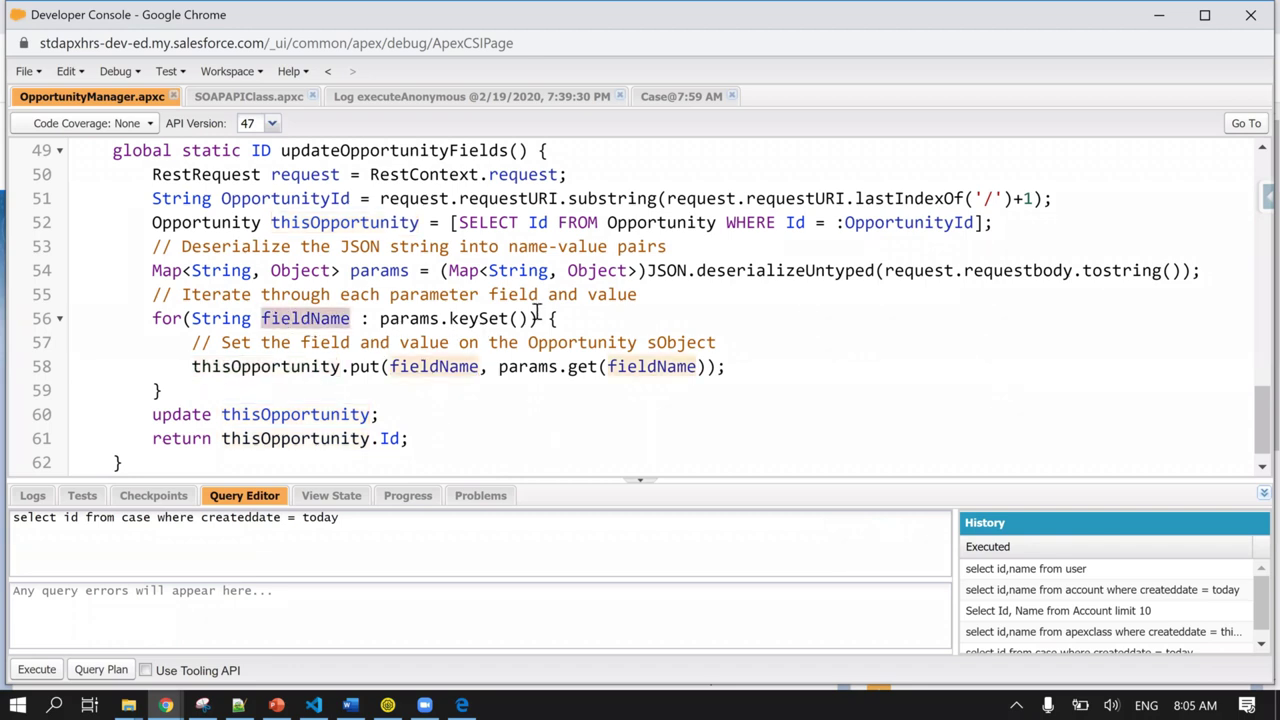
{"action": "left_click", "coordinate": [800, 272]}
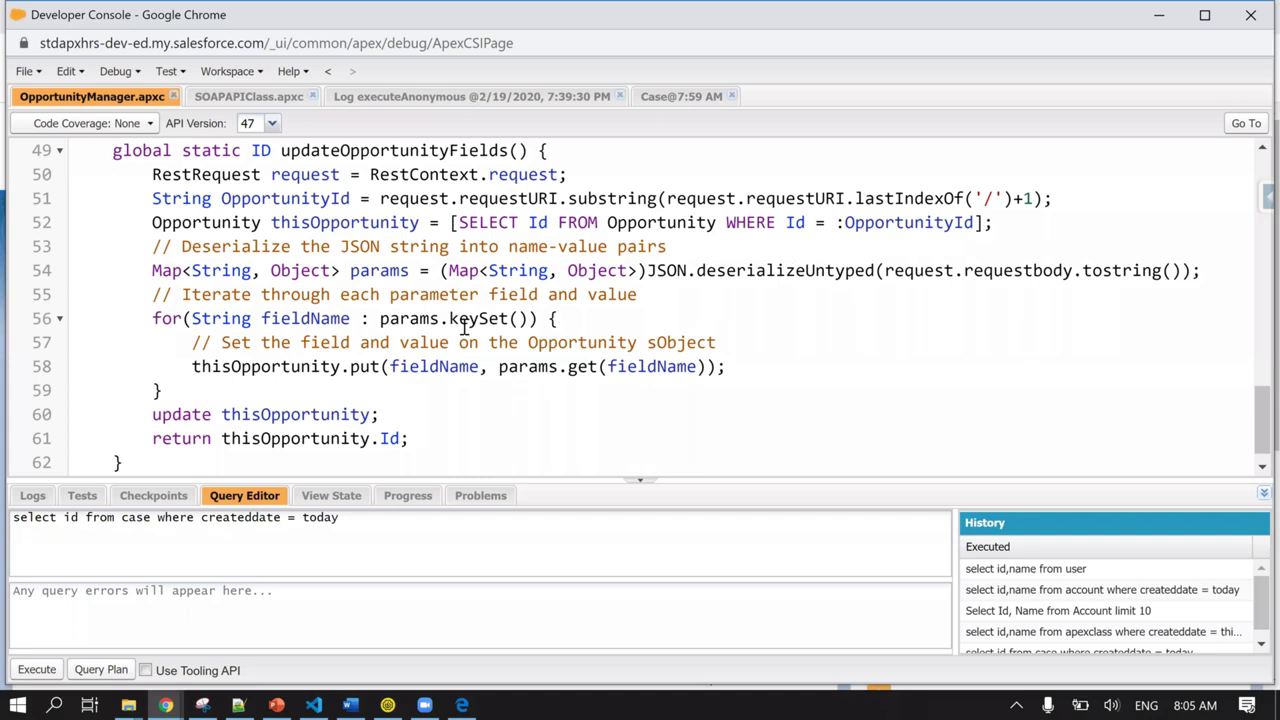
{"action": "left_click", "coordinate": [436, 366]}
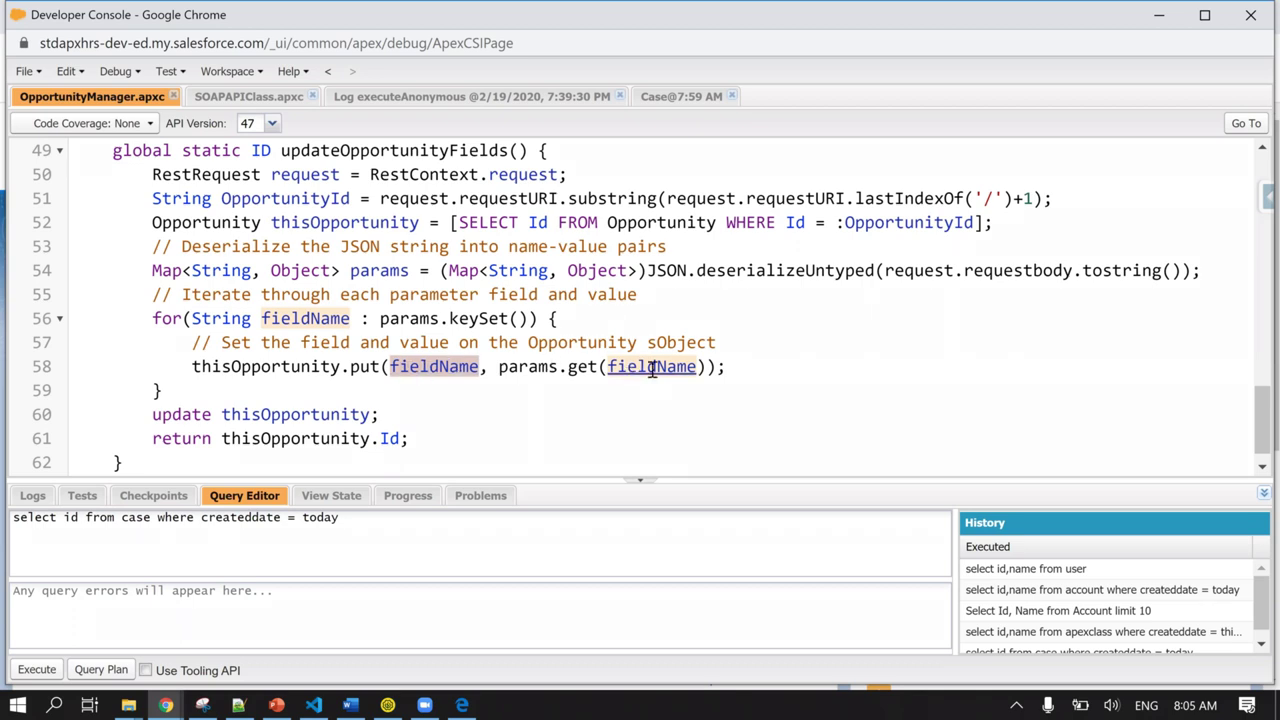
{"action": "left_click", "coordinate": [242, 366]}
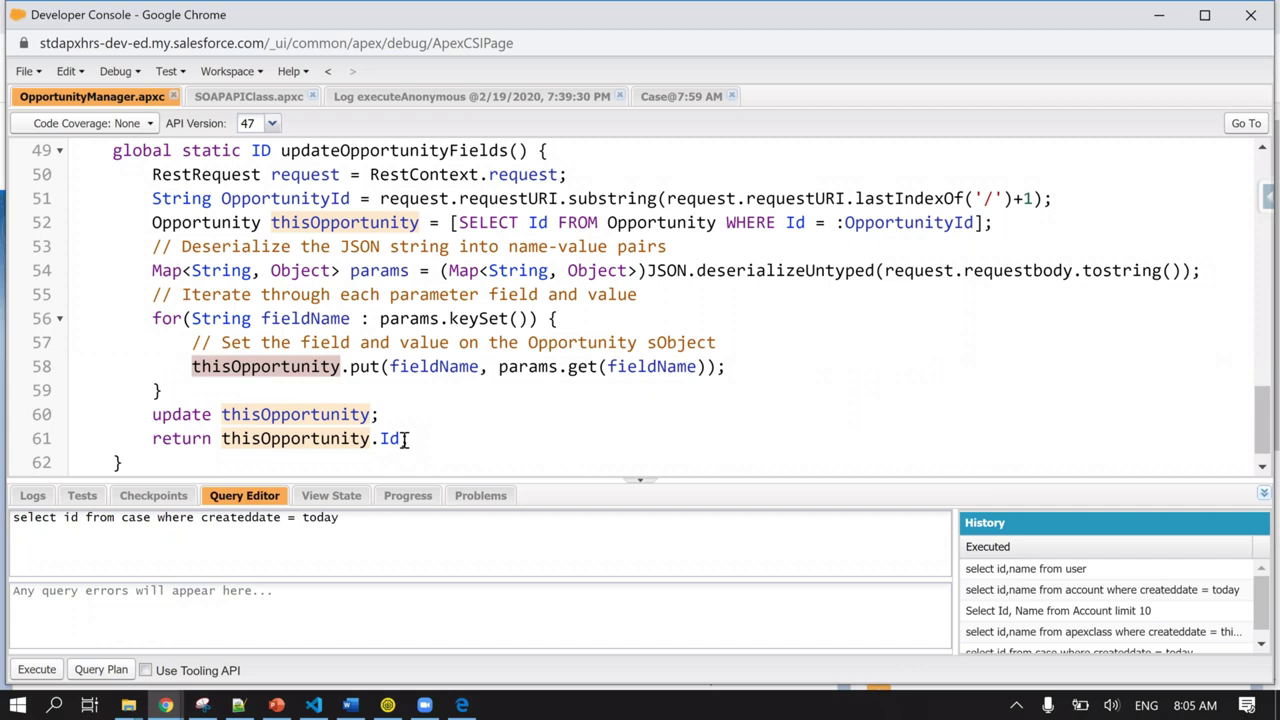
Step: Find and launch the Postman desktop app
{"action": "key", "text": "alt+Tab"}
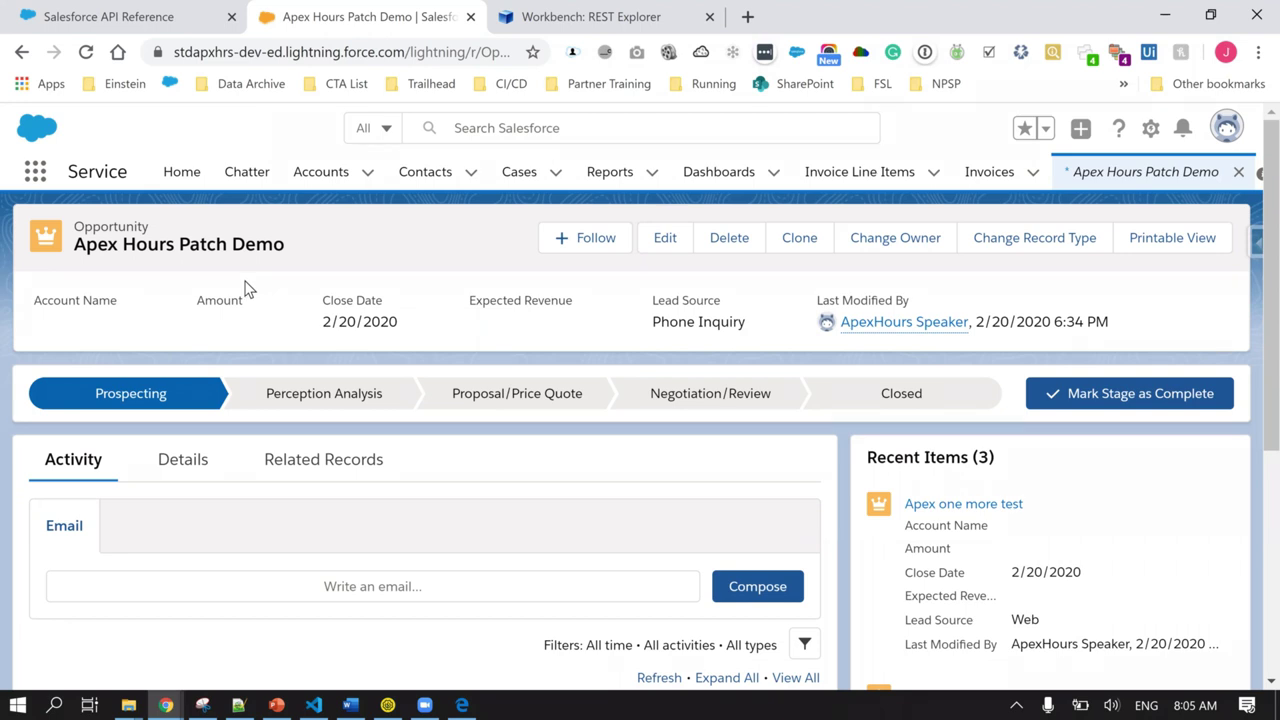
{"action": "left_click", "coordinate": [14, 703]}
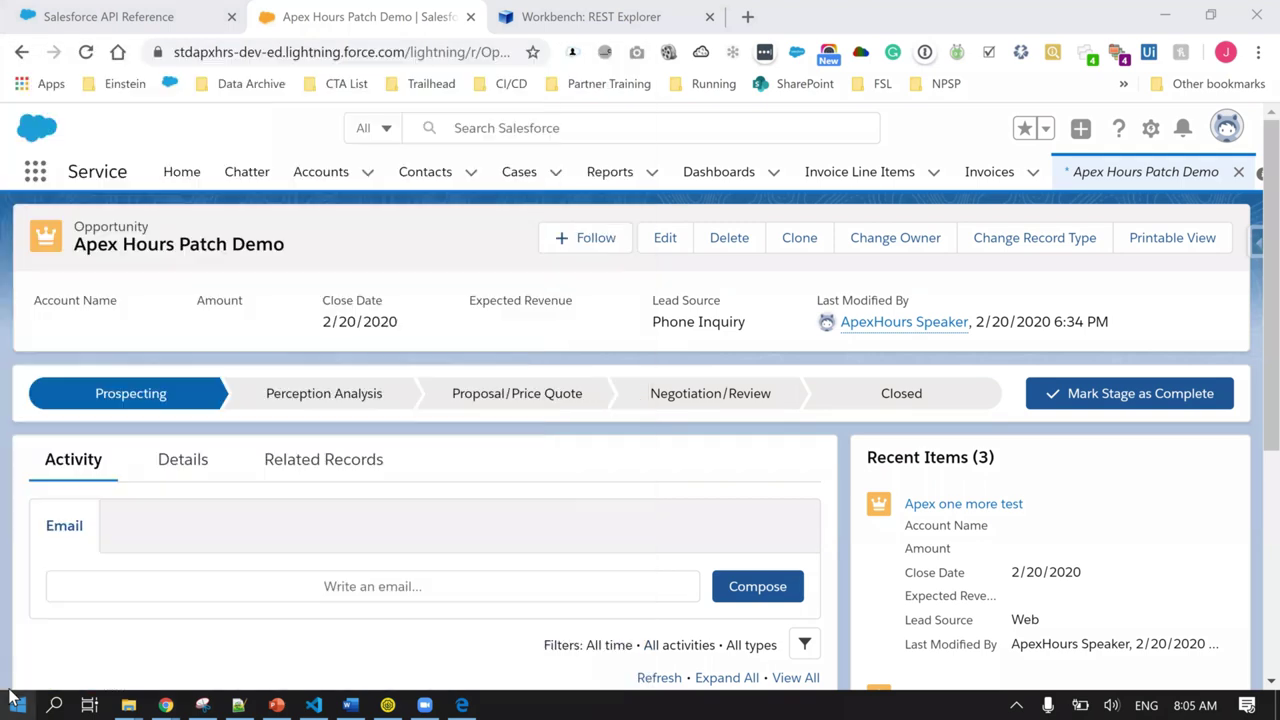
{"action": "left_click", "coordinate": [10, 698]}
{"action": "type", "text": "pos"}
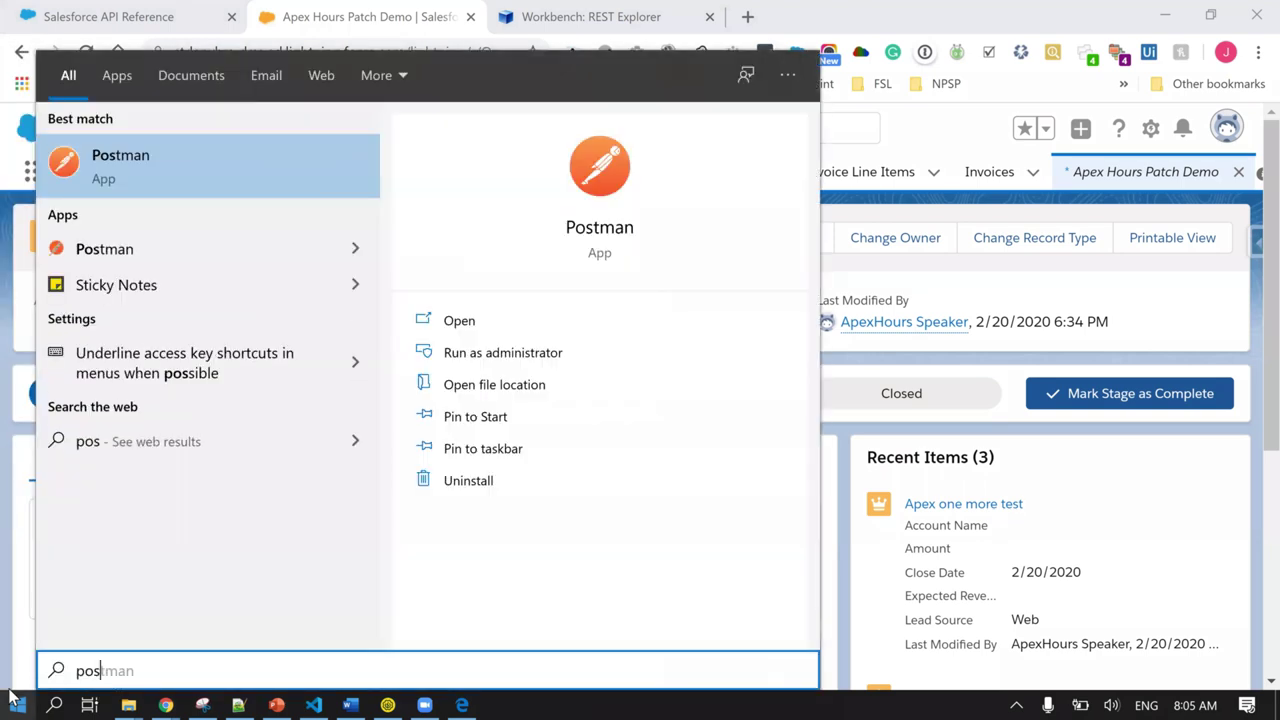
{"action": "key", "text": "Escape"}
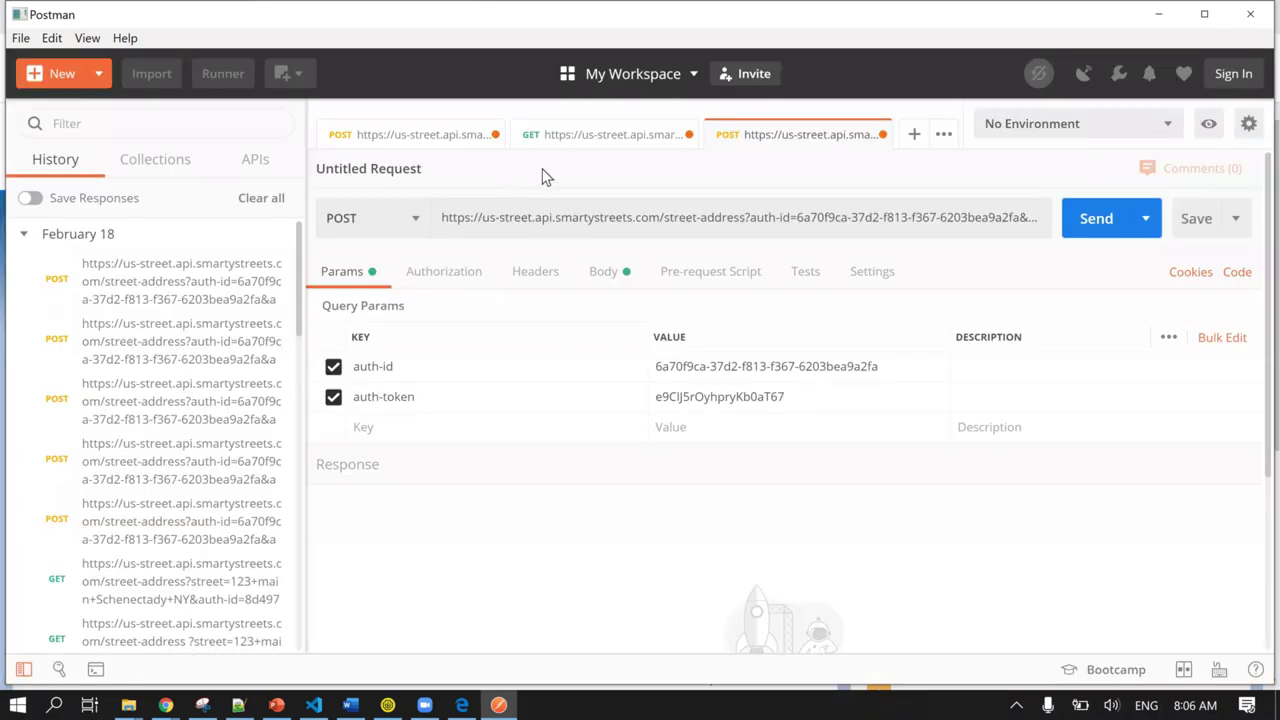
Step: Close all open request tabs in Postman without saving their changes
{"action": "right_click", "coordinate": [801, 140]}
{"action": "left_click", "coordinate": [858, 252]}
{"action": "left_click", "coordinate": [460, 459]}
{"action": "left_click", "coordinate": [463, 458]}
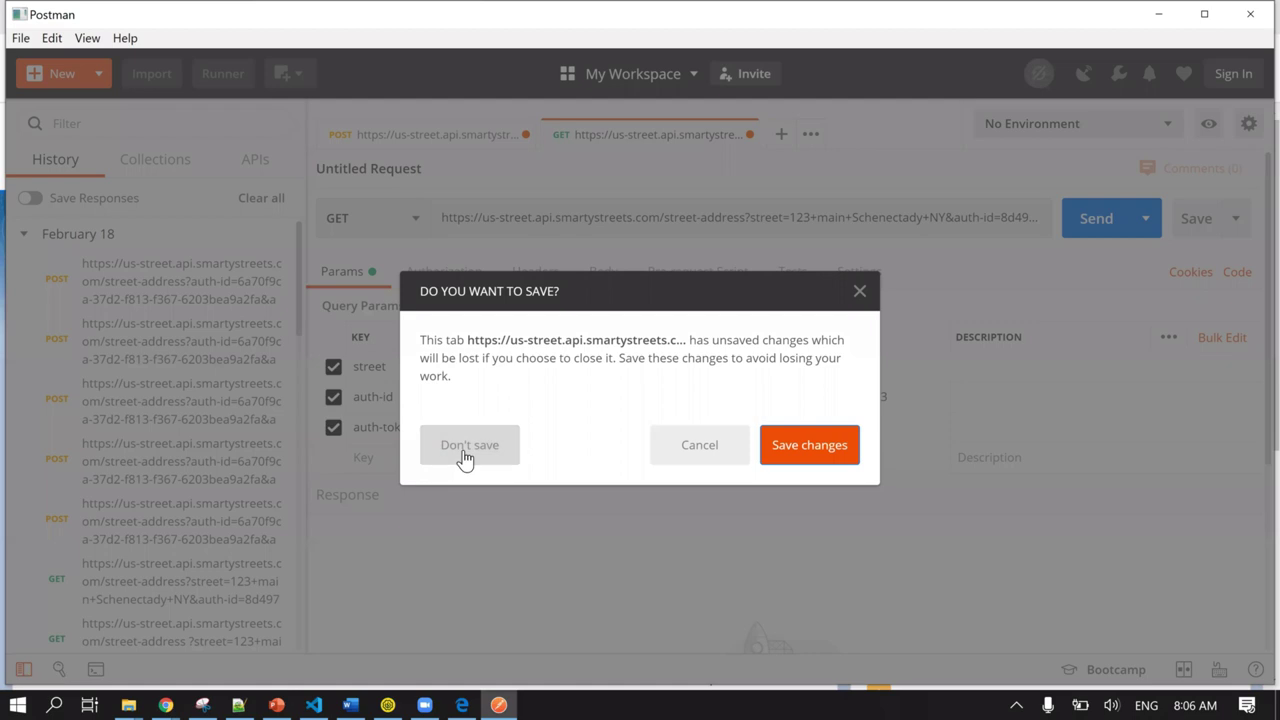
{"action": "left_click", "coordinate": [449, 505]}
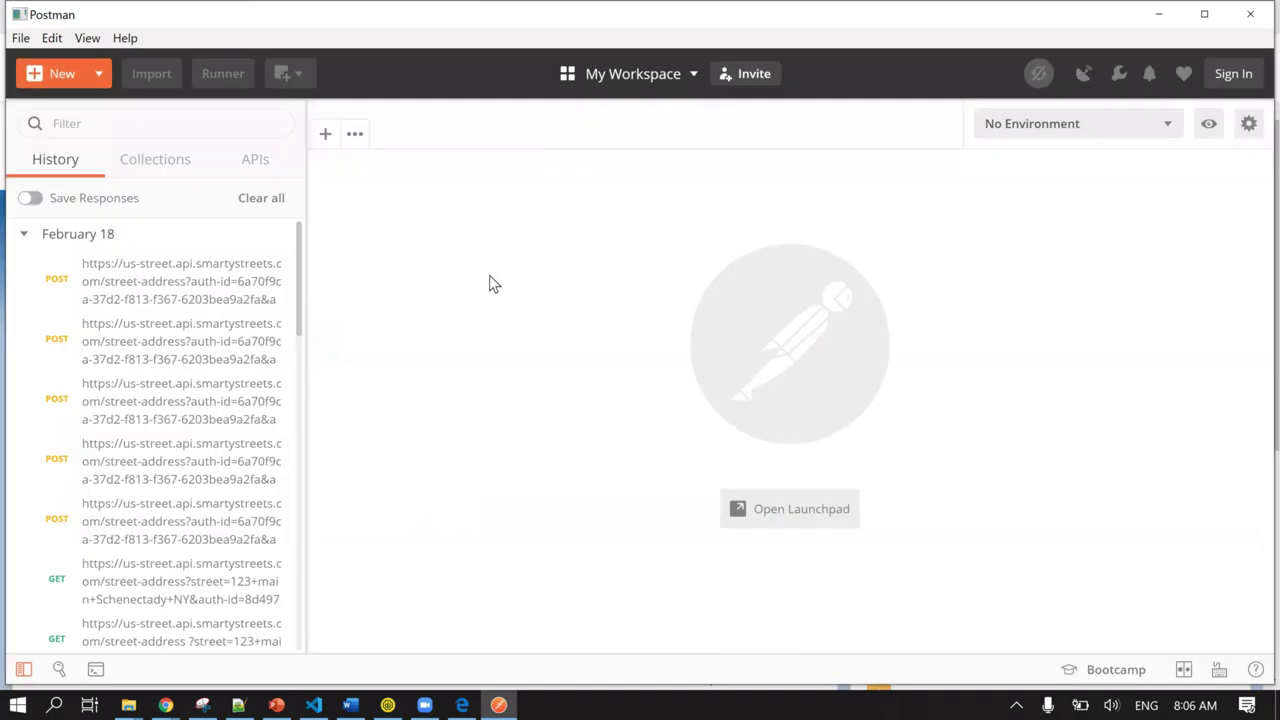
Step: Create a new untitled request, set its method to POST and make its request URL ready for entry
{"action": "left_click", "coordinate": [326, 140]}
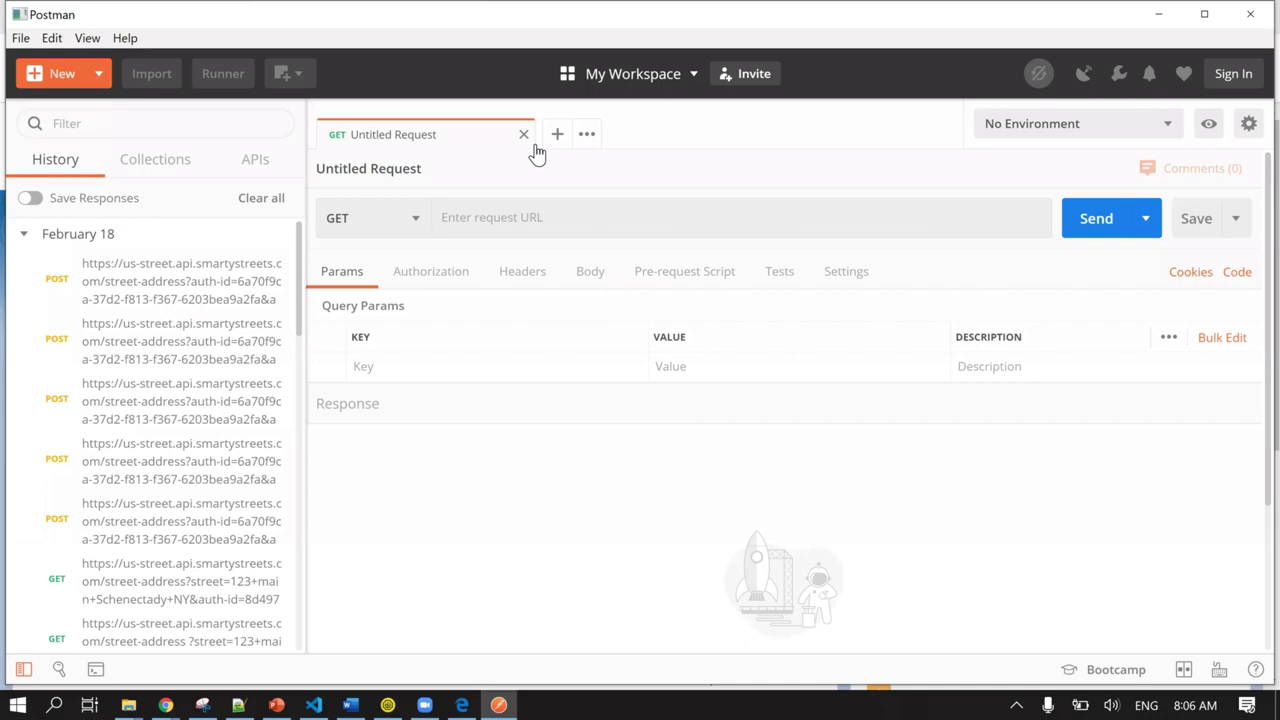
{"action": "left_click", "coordinate": [412, 218]}
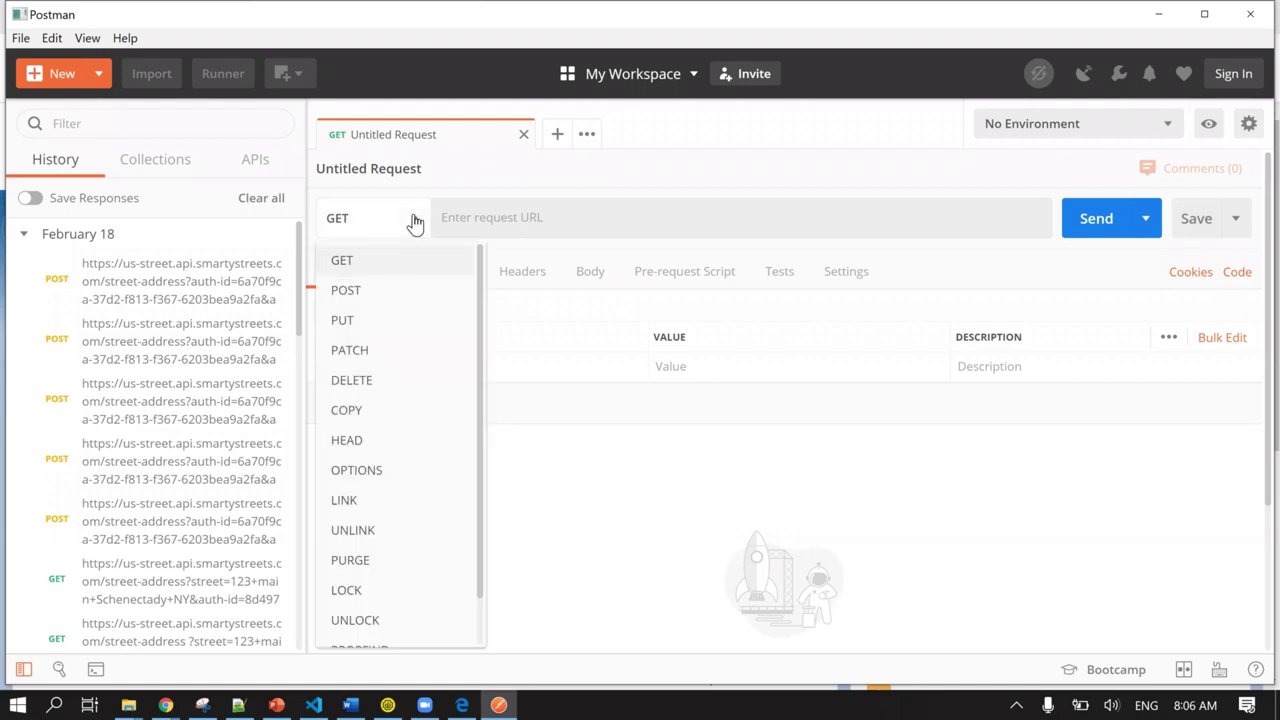
{"action": "left_click", "coordinate": [380, 289]}
{"action": "left_click", "coordinate": [486, 218]}
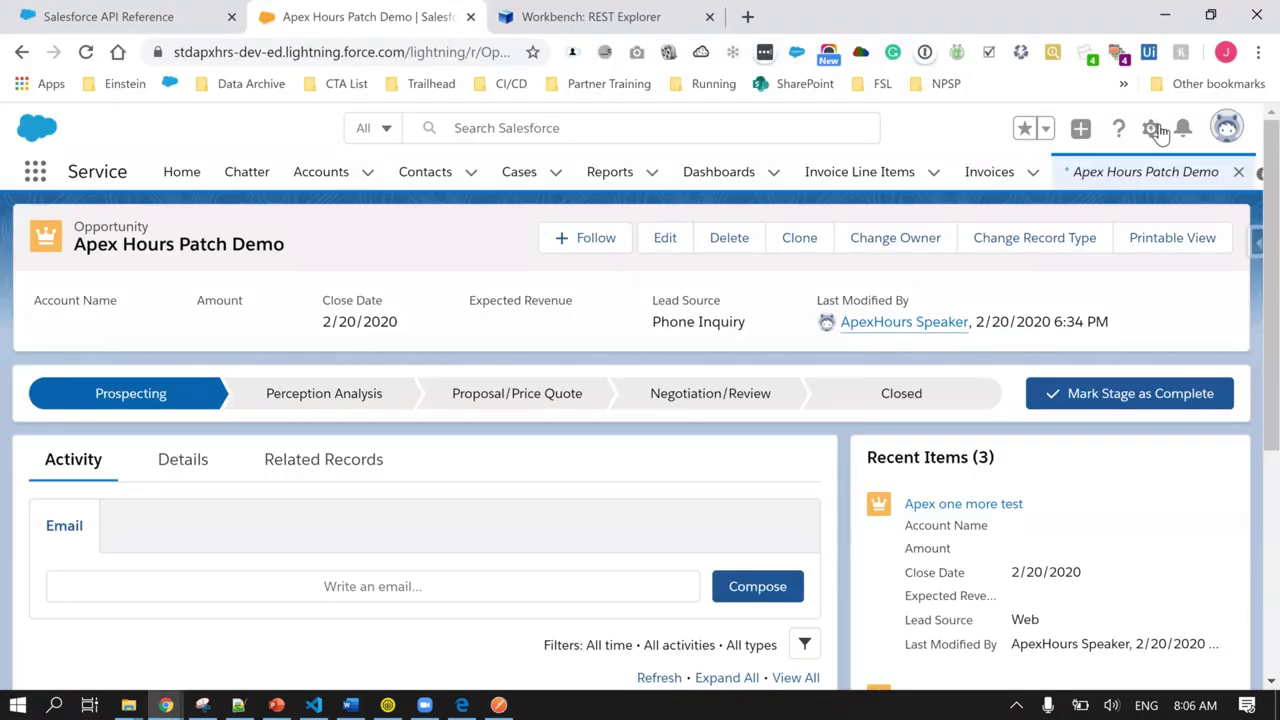
Step: Switch to Salesforce in the browser, open Setup and search for "app" to open the App Manager
{"action": "left_click", "coordinate": [1152, 129]}
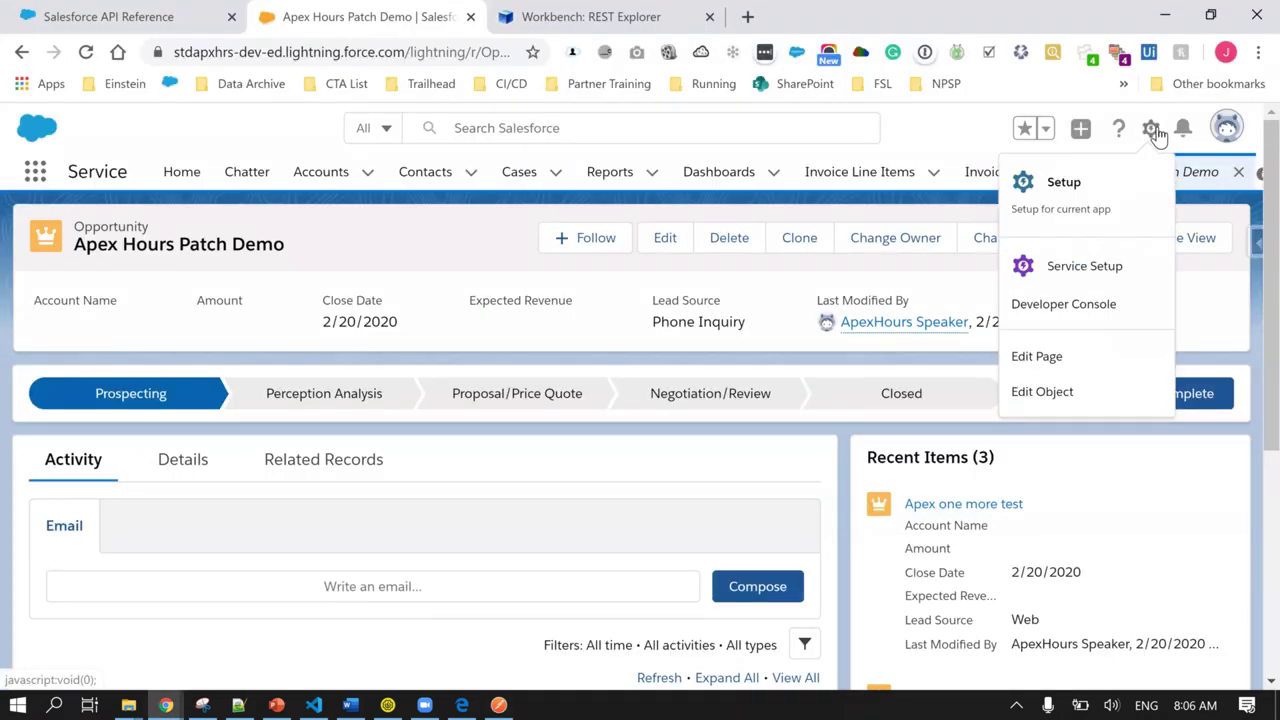
{"action": "left_click", "coordinate": [1094, 194]}
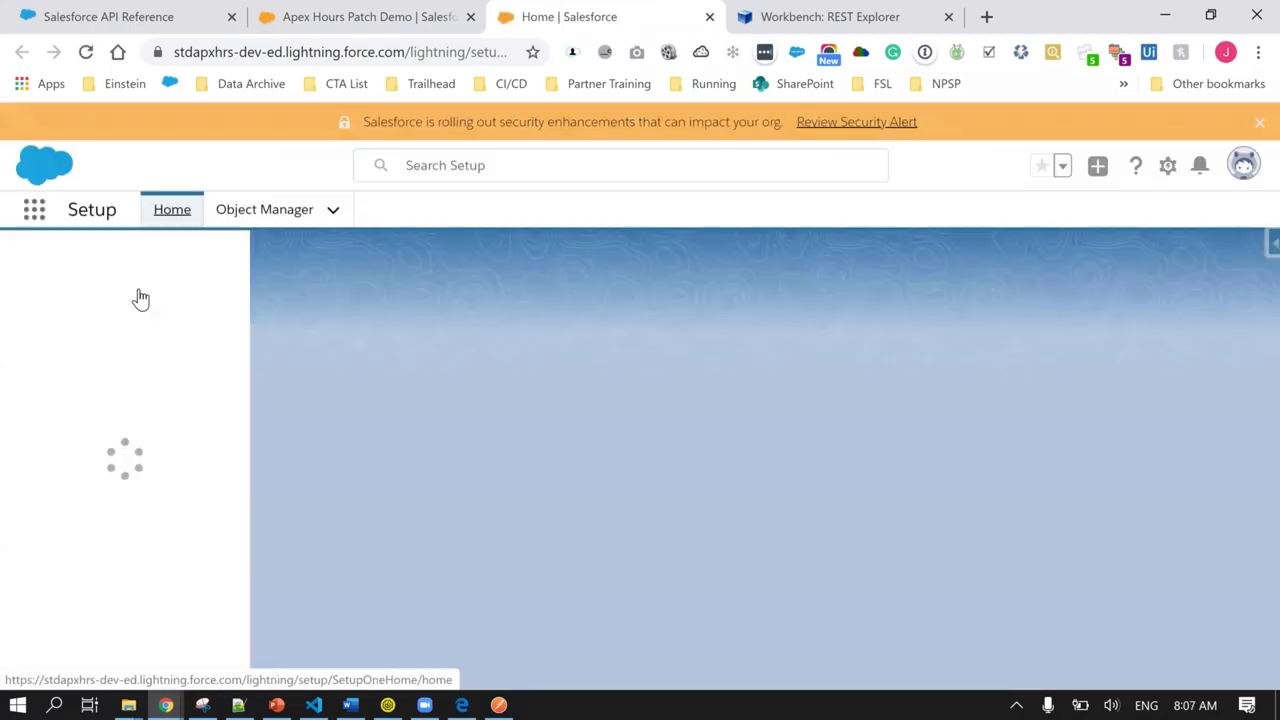
{"action": "left_click", "coordinate": [118, 270]}
{"action": "type", "text": "con"}
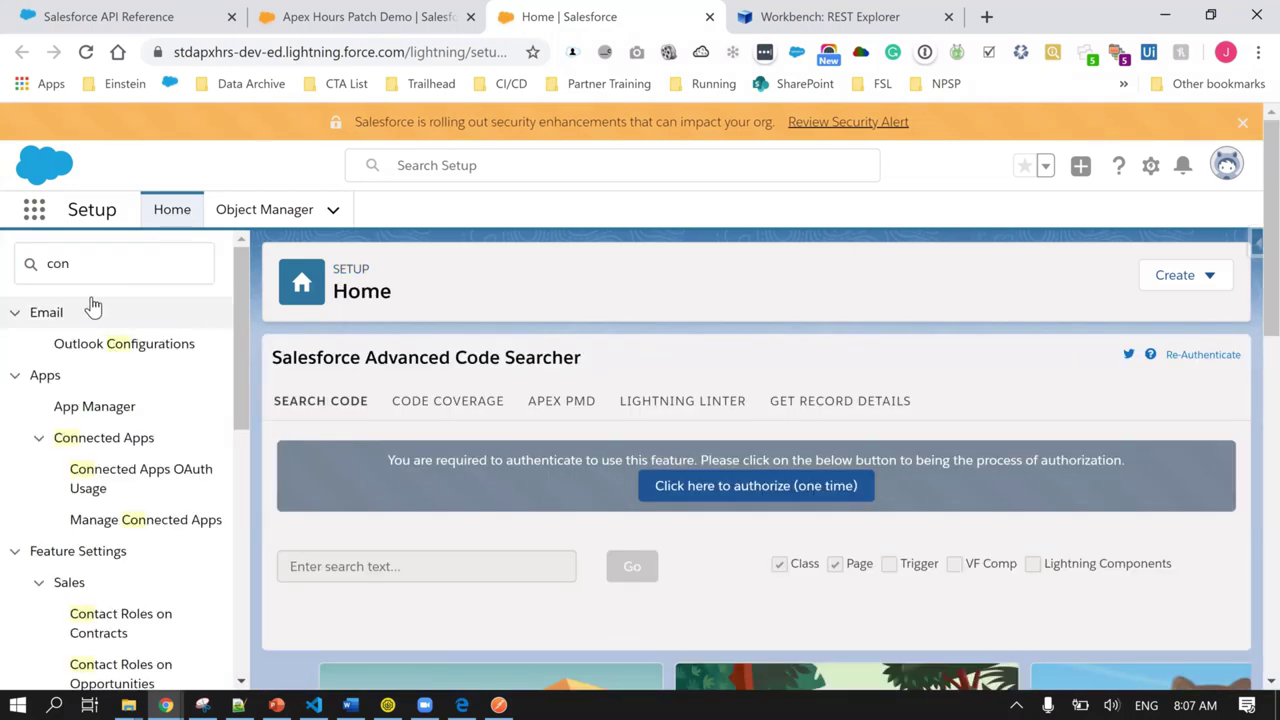
{"action": "left_click_drag", "start_coordinate": [114, 266], "coordinate": [20, 245]}
{"action": "type", "text": "app"}
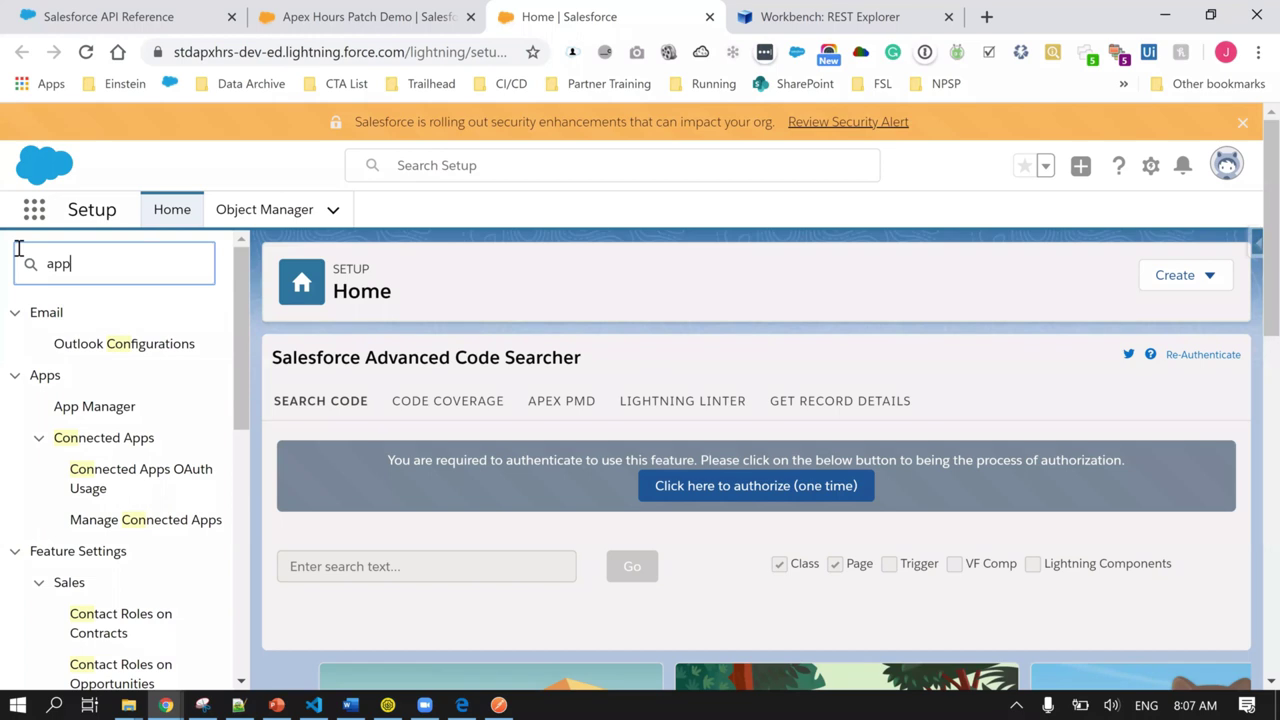
{"action": "left_click", "coordinate": [90, 478]}
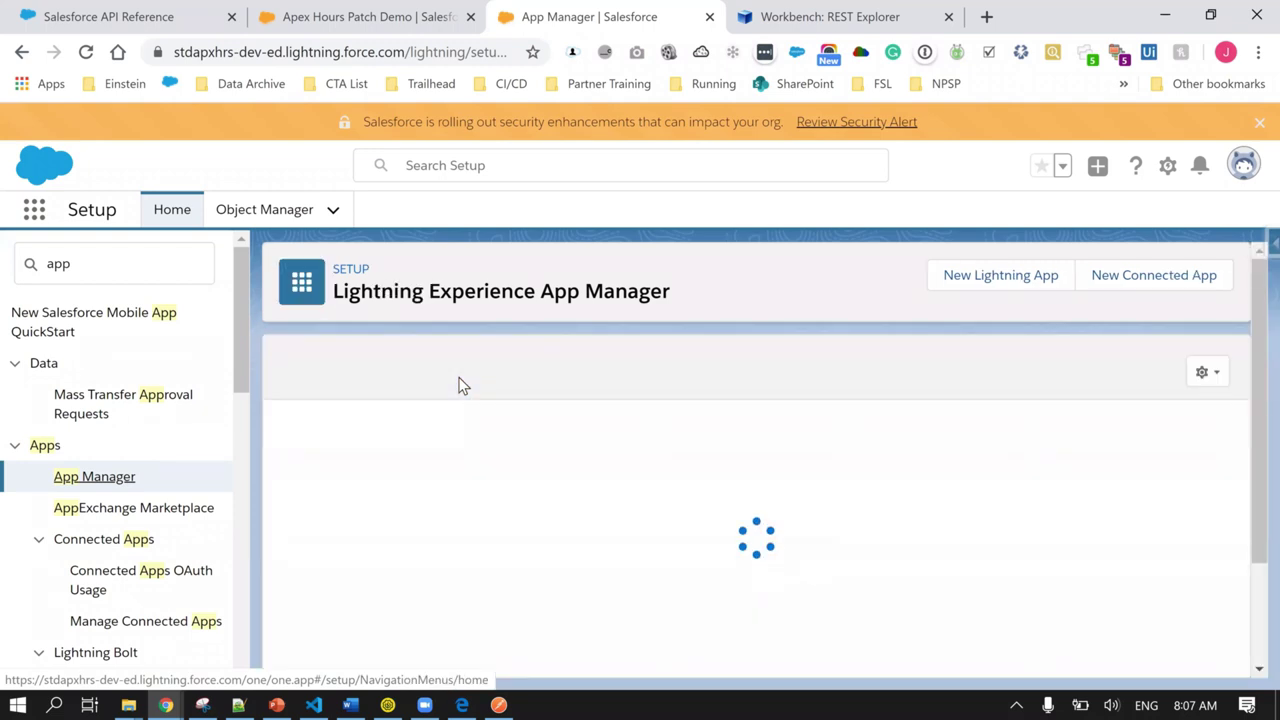
Step: Open the detail page of the Apex Hours connected app from the app list
{"action": "scroll", "coordinate": [660, 455], "scroll_direction": "down", "scroll_amount": 1}
{"action": "scroll", "coordinate": [660, 455], "scroll_direction": "down", "scroll_amount": 5}
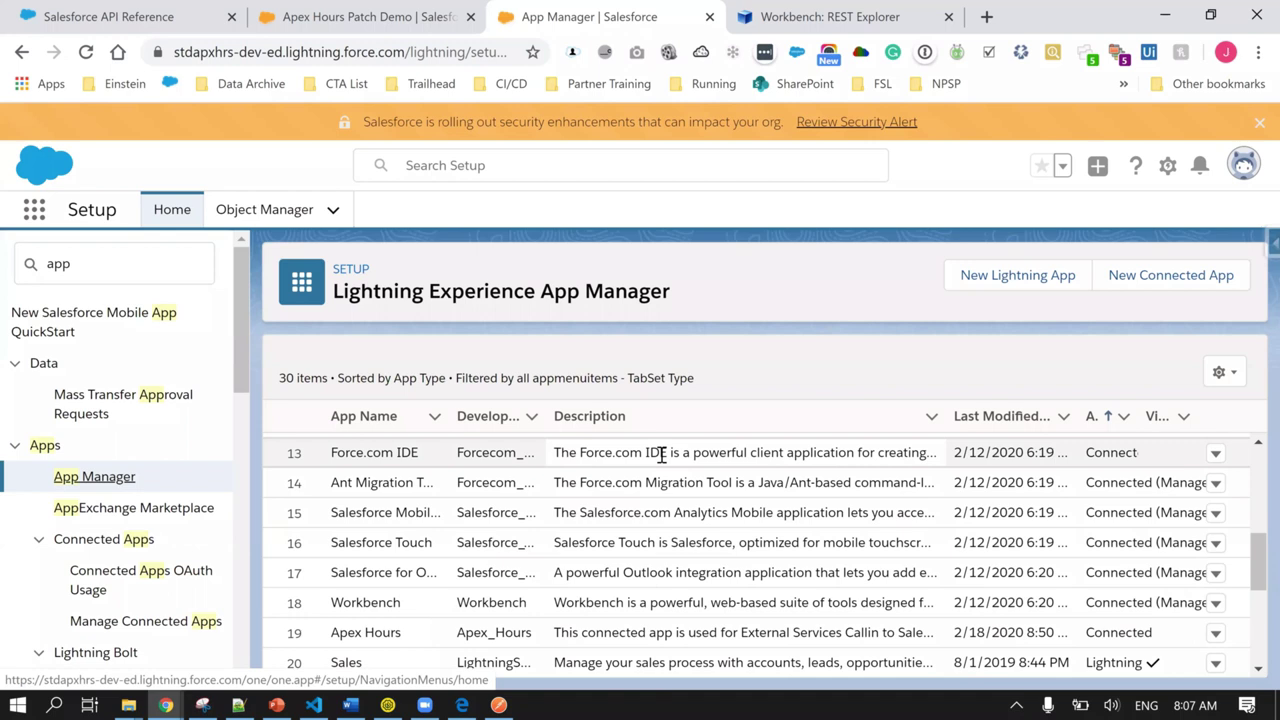
{"action": "left_click", "coordinate": [1196, 604]}
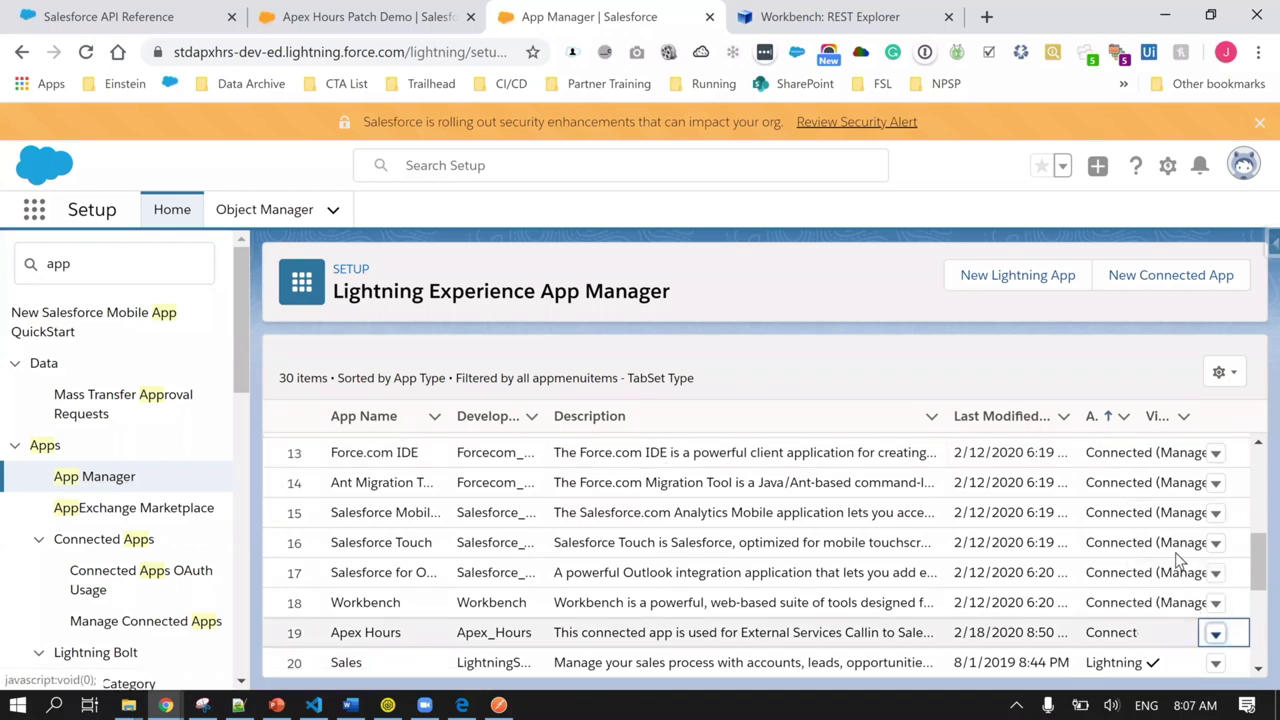
{"action": "left_click", "coordinate": [1160, 530]}
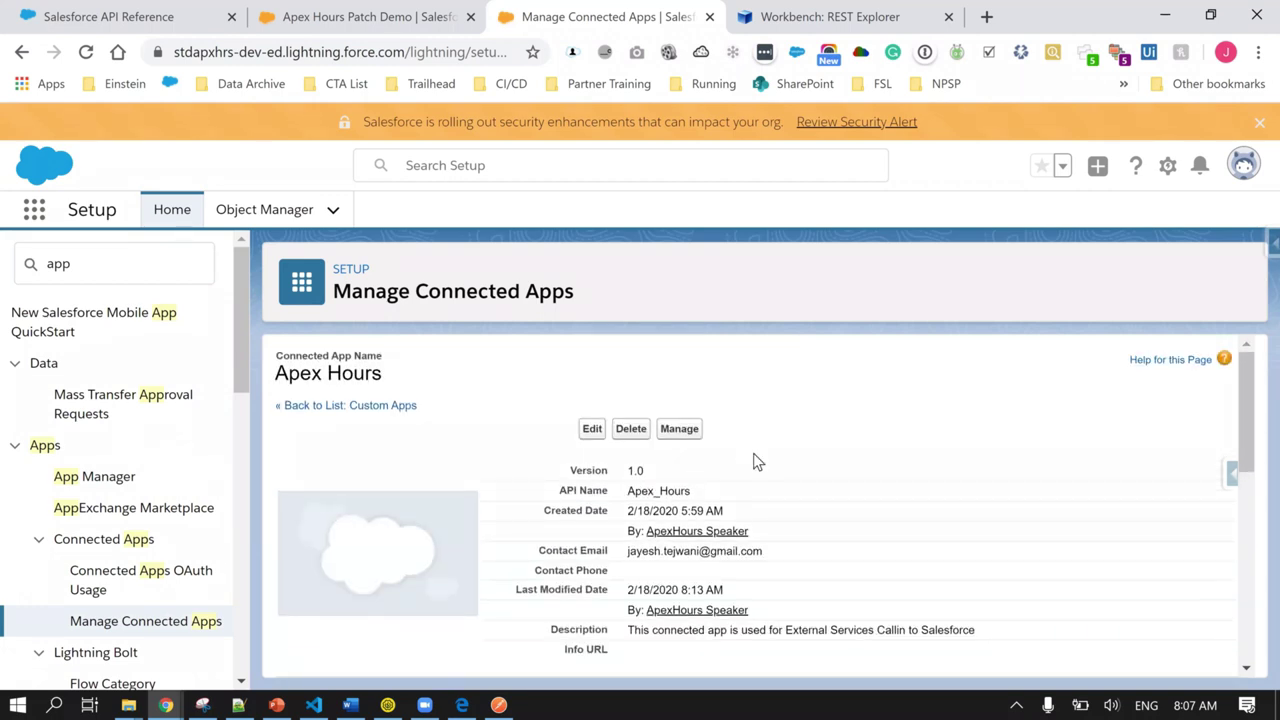
Step: Review the Apex Hours connected app's OAuth settings, including the consumer key, consumer secret, selected scopes and callback URL
{"action": "scroll", "coordinate": [756, 463], "scroll_direction": "down", "scroll_amount": 1}
{"action": "scroll", "coordinate": [756, 463], "scroll_direction": "down", "scroll_amount": 1}
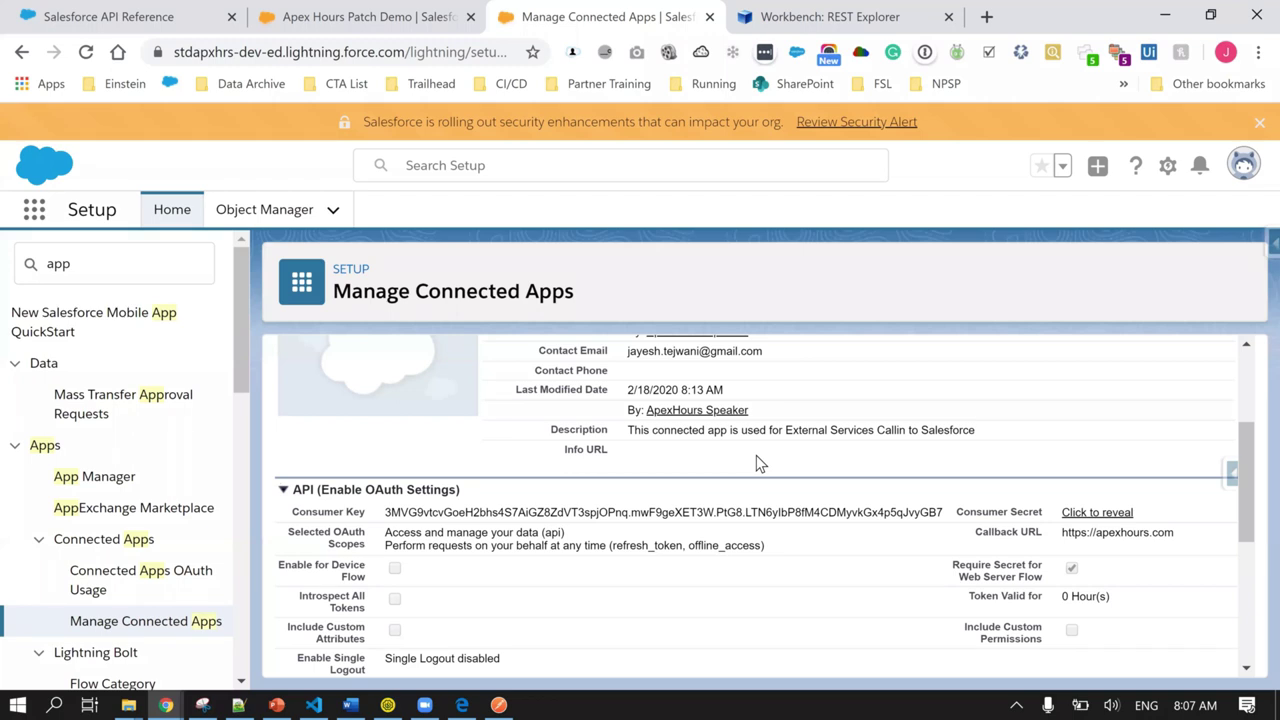
{"action": "scroll", "coordinate": [757, 458], "scroll_direction": "up", "scroll_amount": 2}
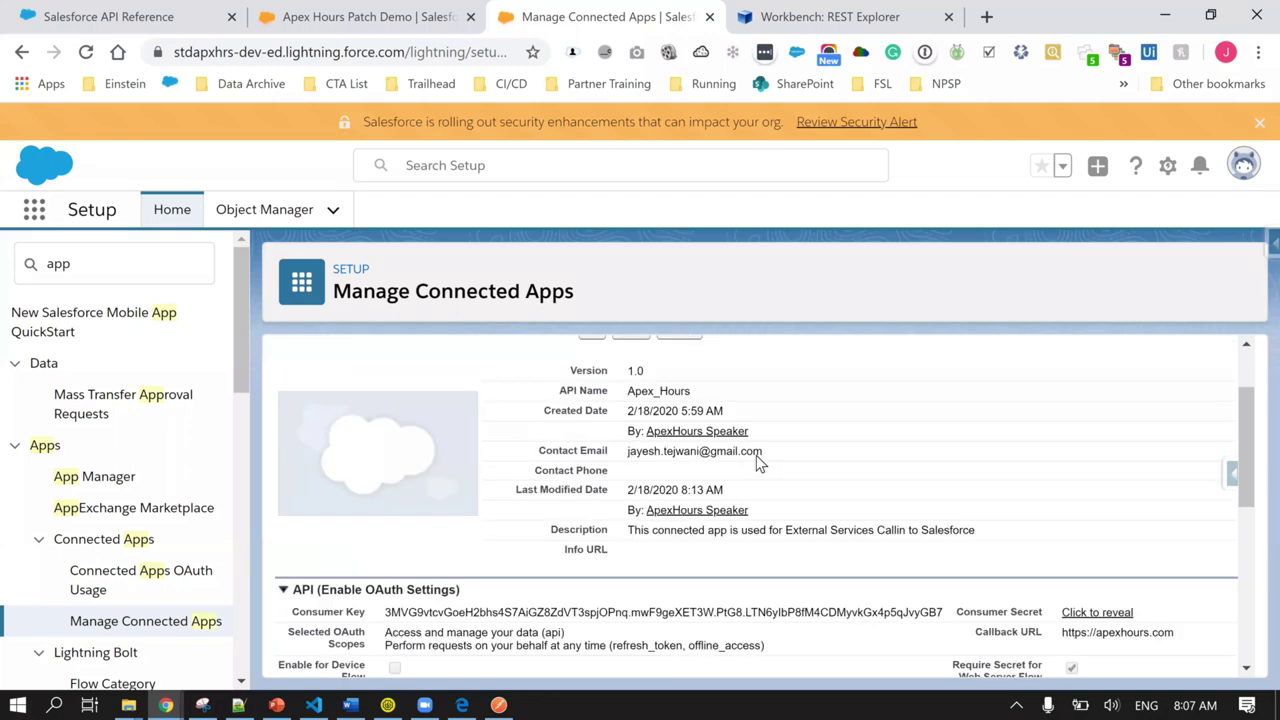
{"action": "scroll", "coordinate": [757, 463], "scroll_direction": "down", "scroll_amount": 2}
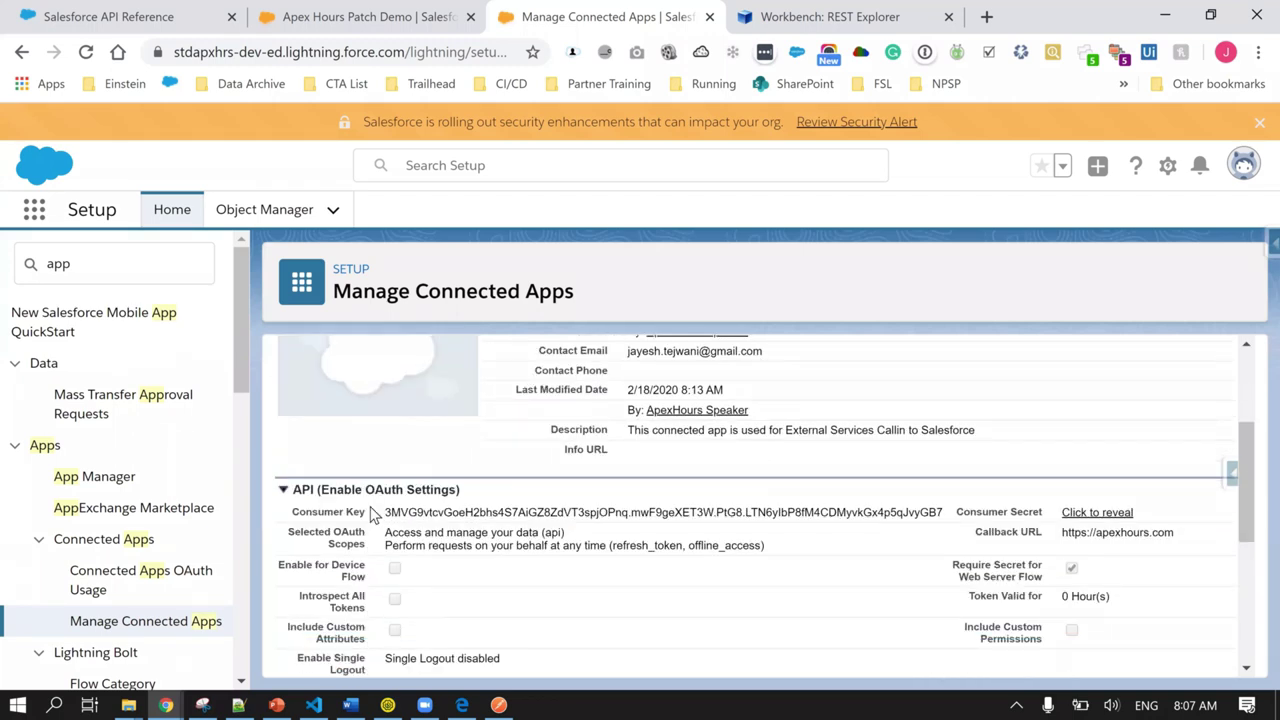
{"action": "left_click_drag", "start_coordinate": [388, 512], "coordinate": [943, 514]}
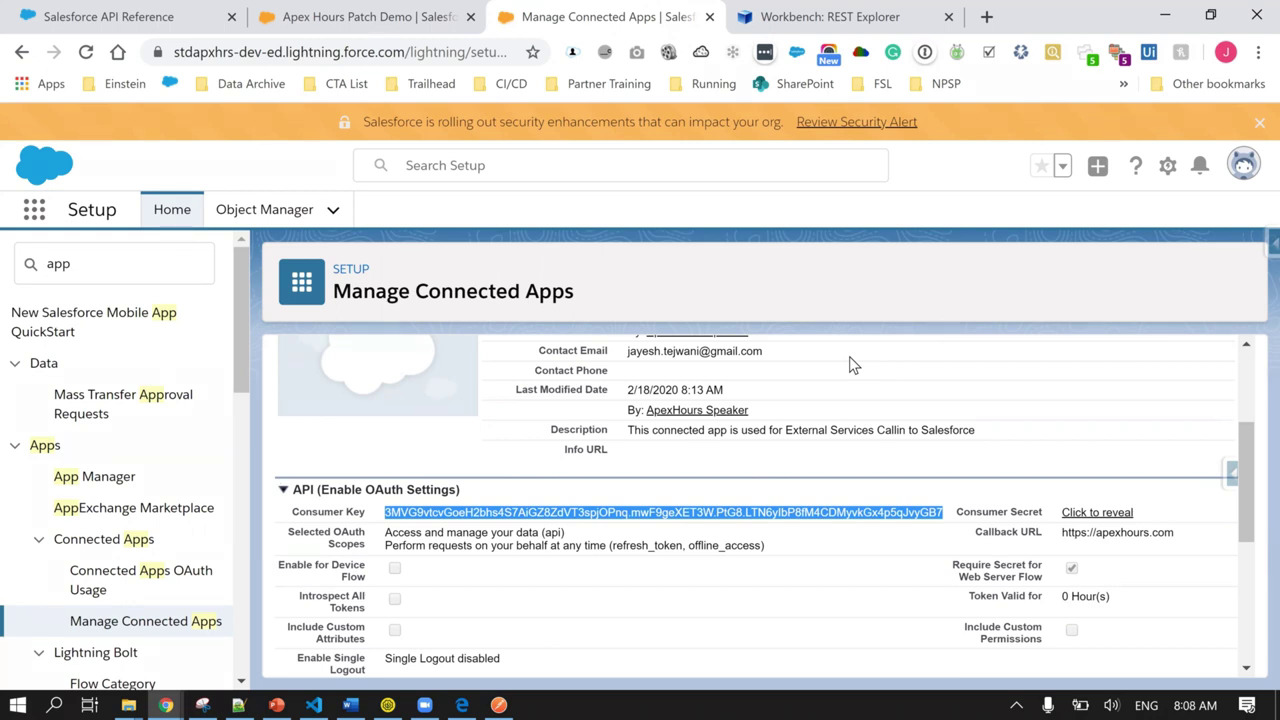
{"action": "left_click_drag", "start_coordinate": [334, 533], "coordinate": [296, 562]}
{"action": "scroll", "coordinate": [468, 482], "scroll_direction": "up", "scroll_amount": 3}
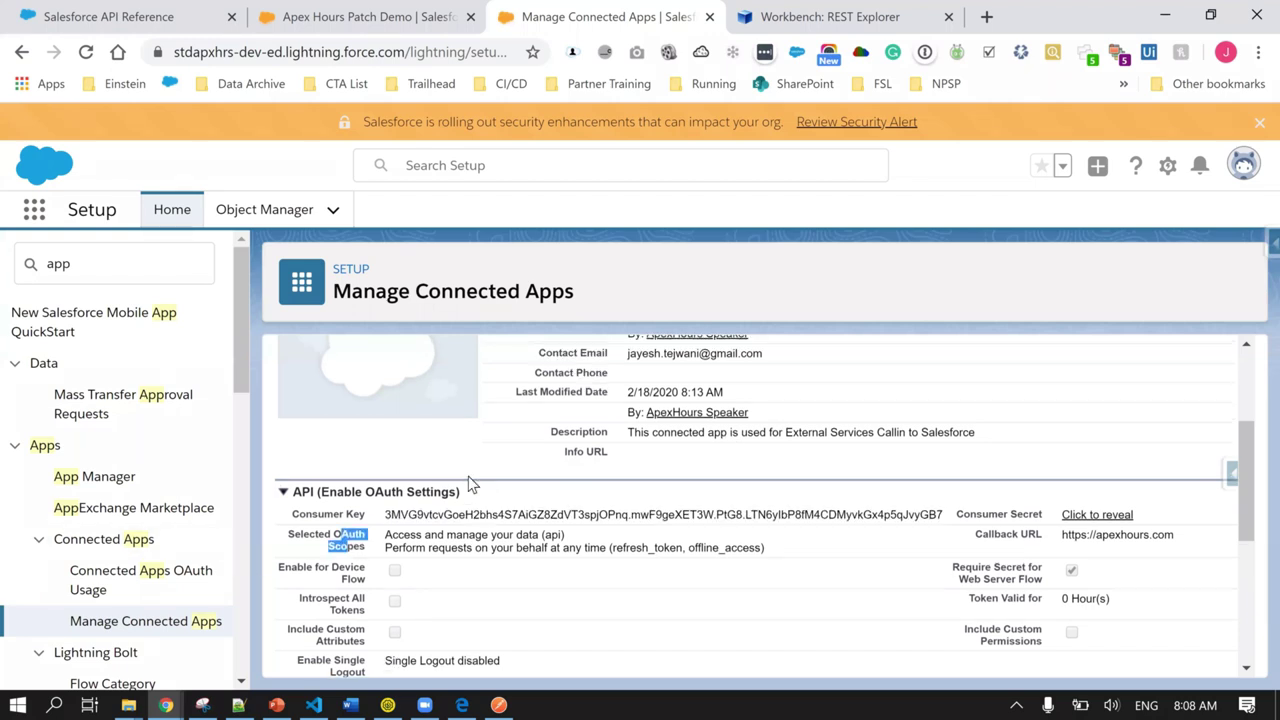
{"action": "scroll", "coordinate": [470, 484], "scroll_direction": "down", "scroll_amount": 1}
{"action": "scroll", "coordinate": [472, 484], "scroll_direction": "down", "scroll_amount": 3}
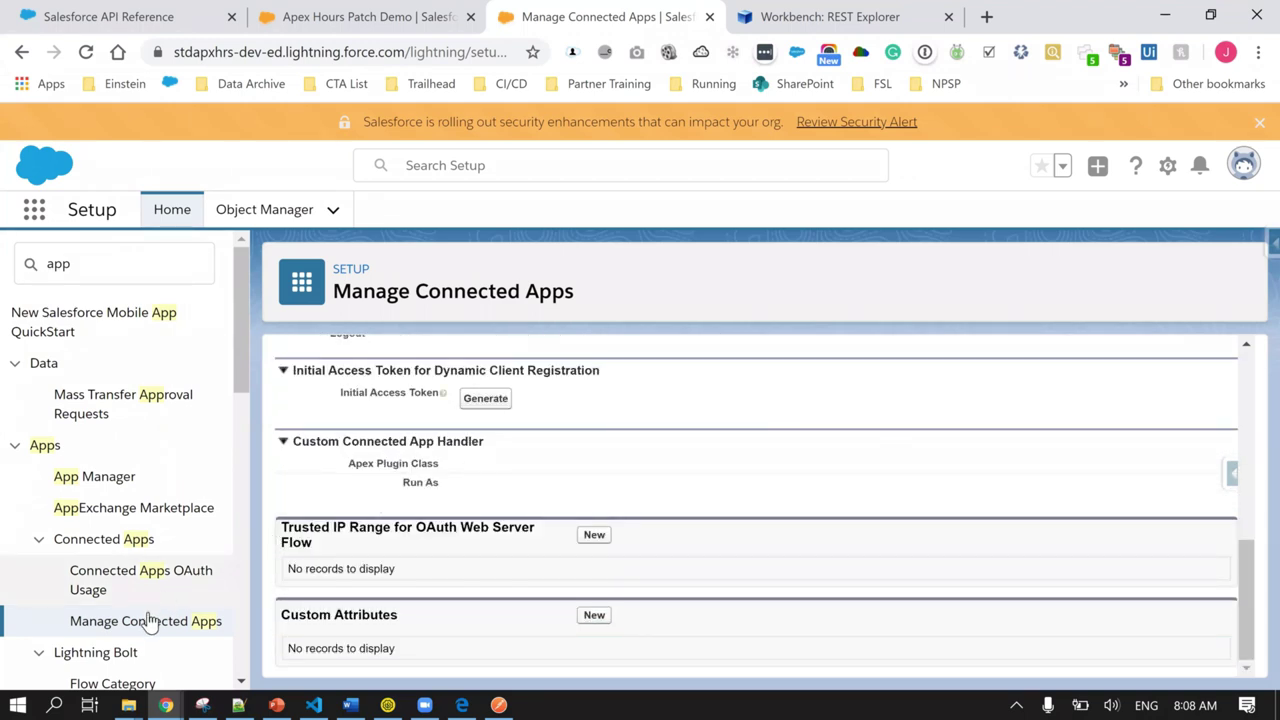
Step: Start a new connected app from the App Manager and go through its name, API name and contact email fields
{"action": "left_click", "coordinate": [108, 480]}
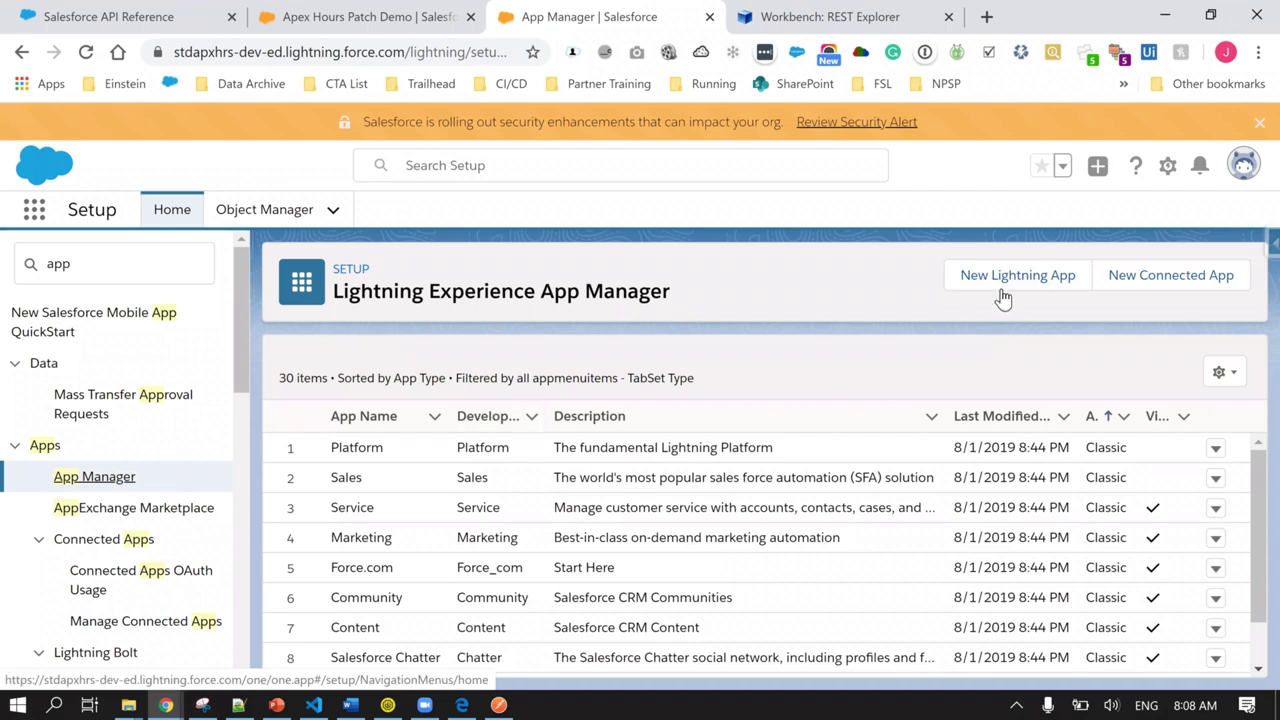
{"action": "left_click", "coordinate": [1144, 284]}
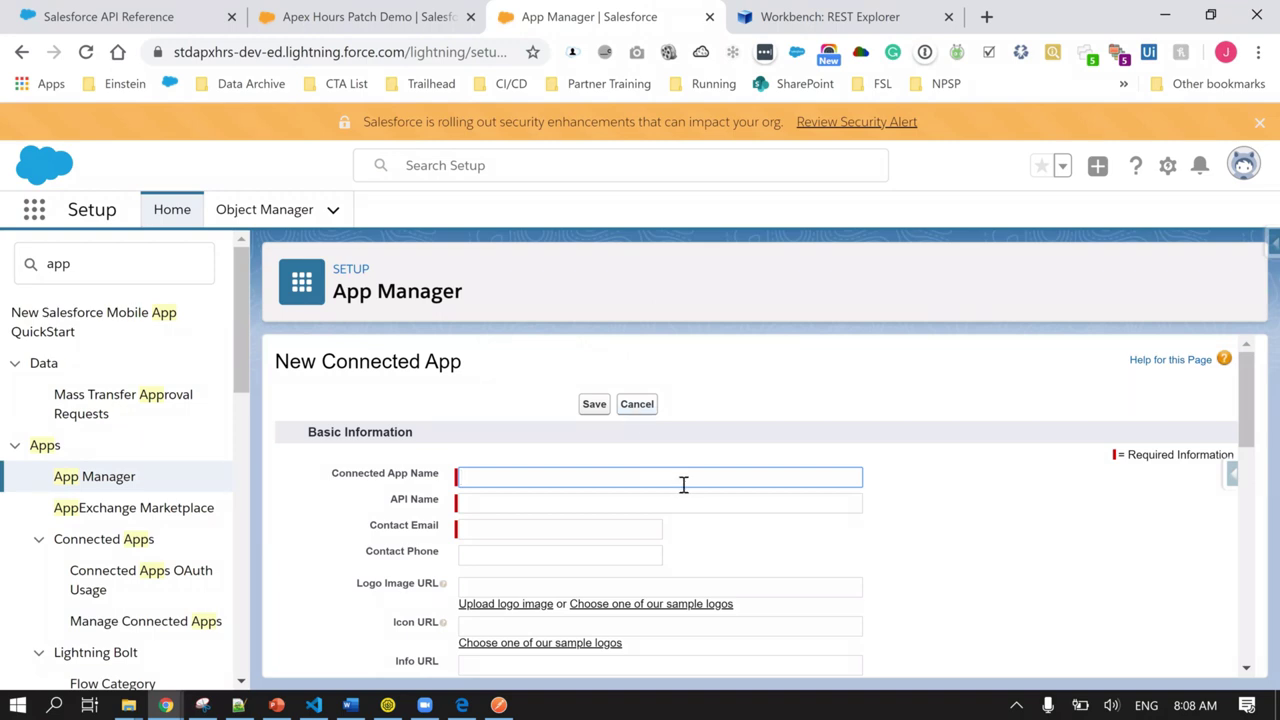
{"action": "scroll", "coordinate": [683, 484], "scroll_direction": "down", "scroll_amount": 1}
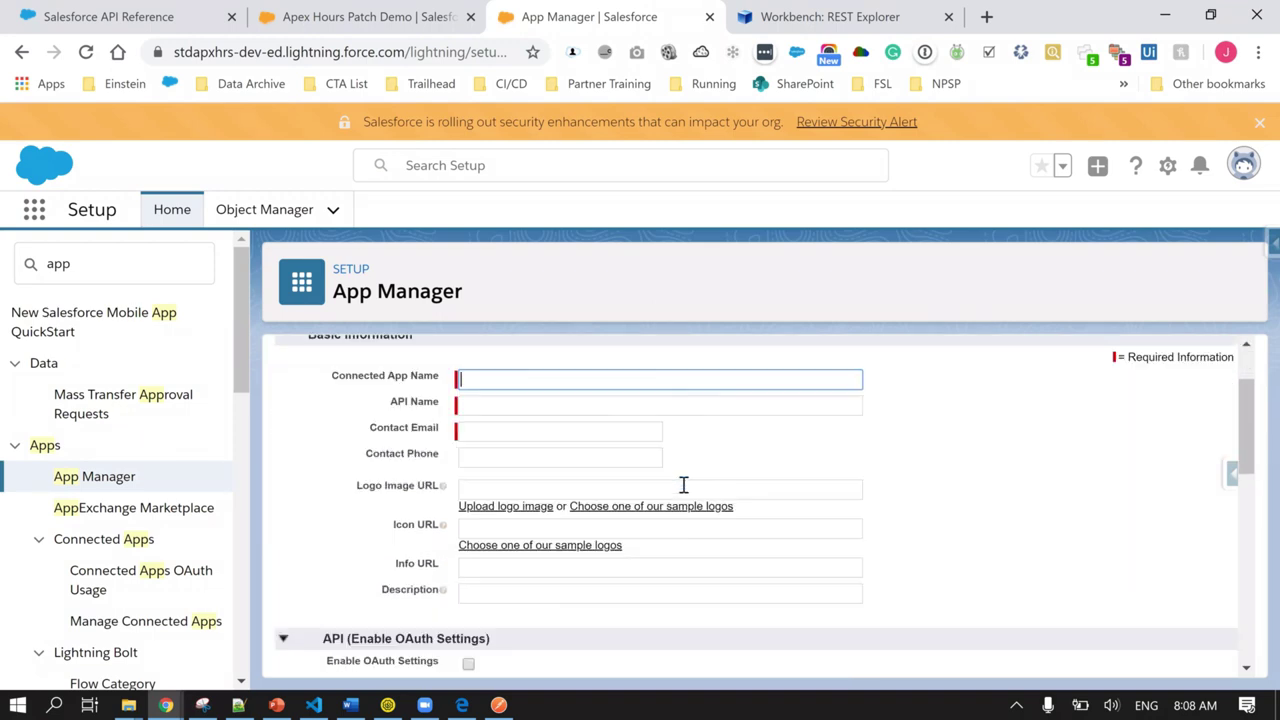
{"action": "left_click", "coordinate": [488, 400]}
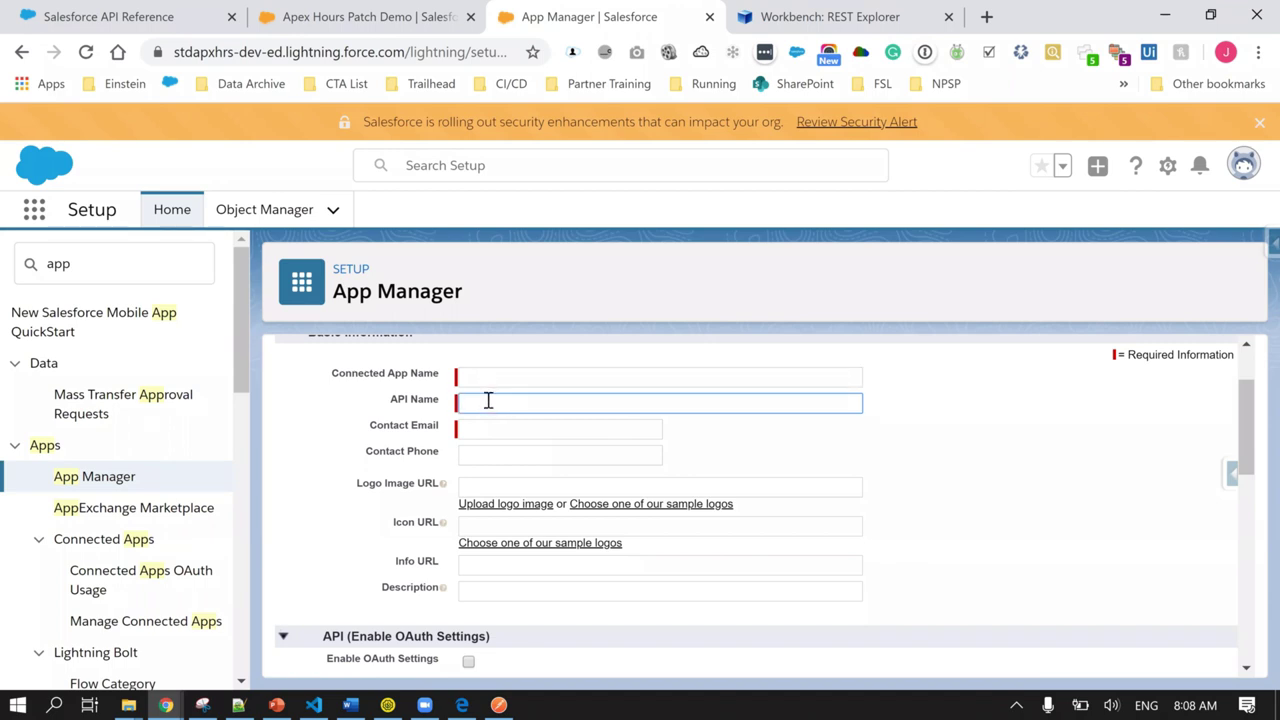
{"action": "left_click", "coordinate": [486, 424]}
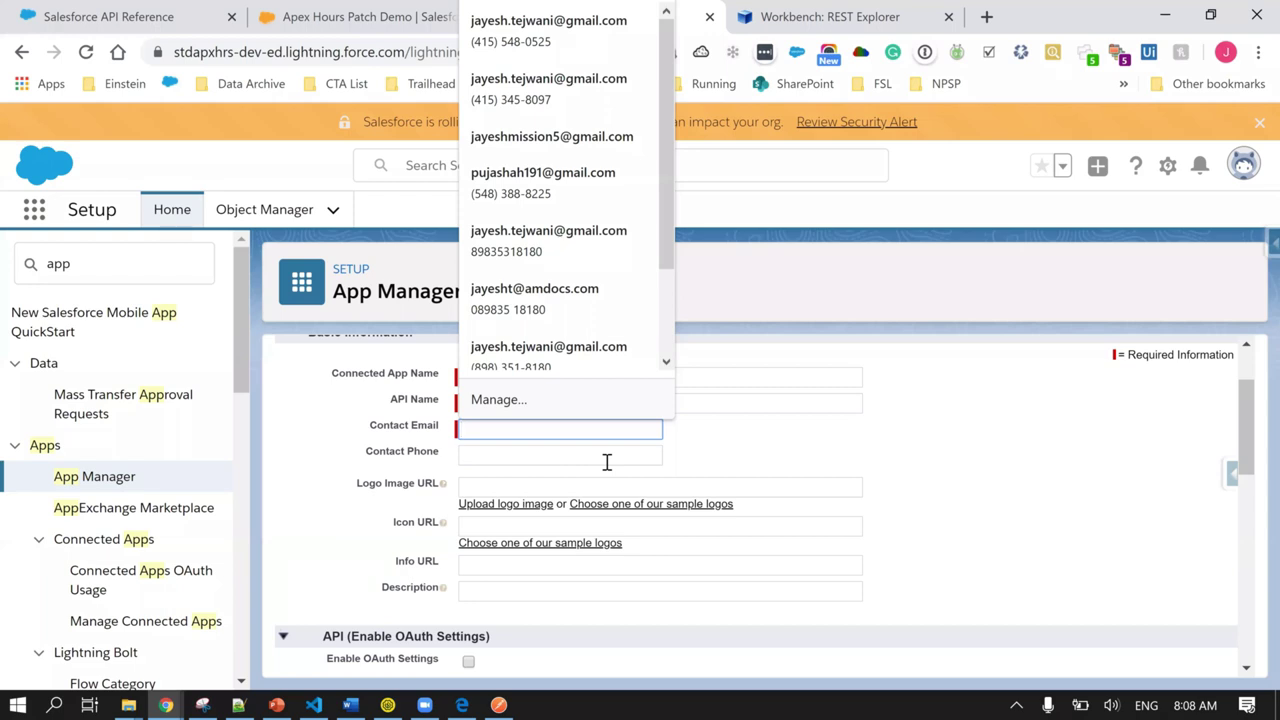
{"action": "scroll", "coordinate": [600, 470], "scroll_direction": "down", "scroll_amount": 1}
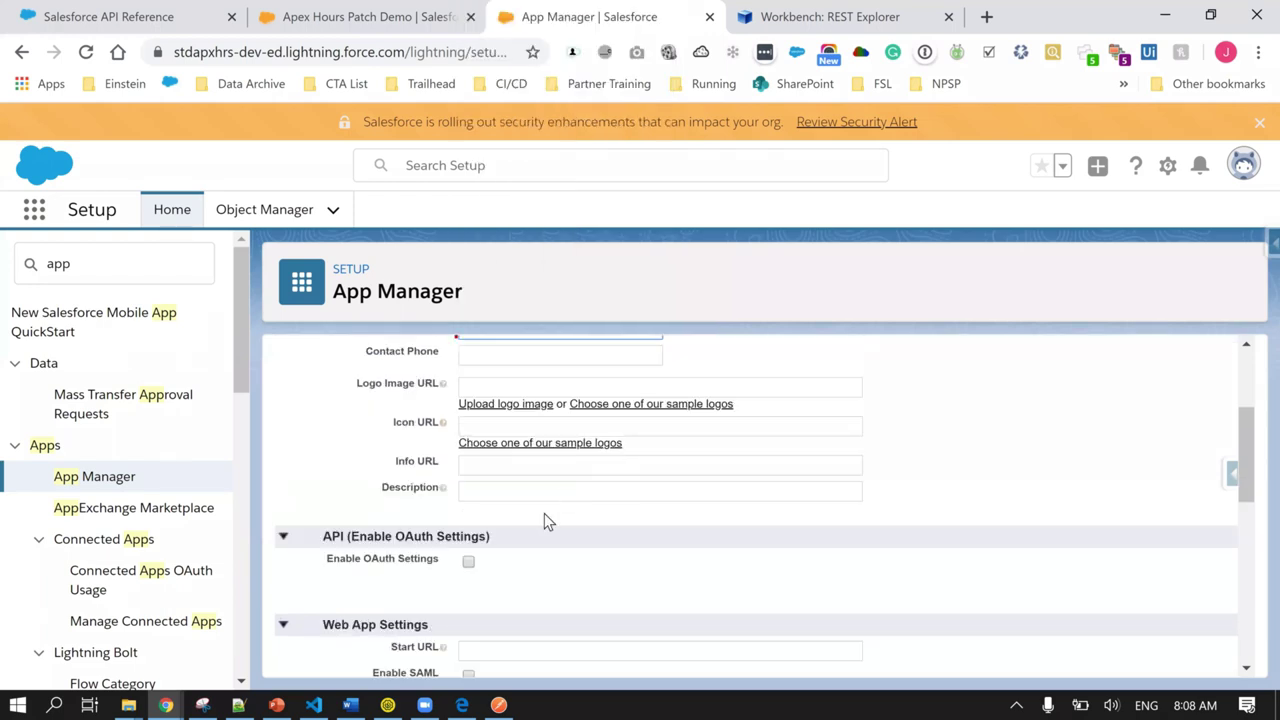
Step: Enable OAuth settings for the new connected app and make its callback URL ready for entry
{"action": "left_click", "coordinate": [468, 564]}
{"action": "scroll", "coordinate": [560, 490], "scroll_direction": "down", "scroll_amount": 2}
{"action": "left_click", "coordinate": [545, 435]}
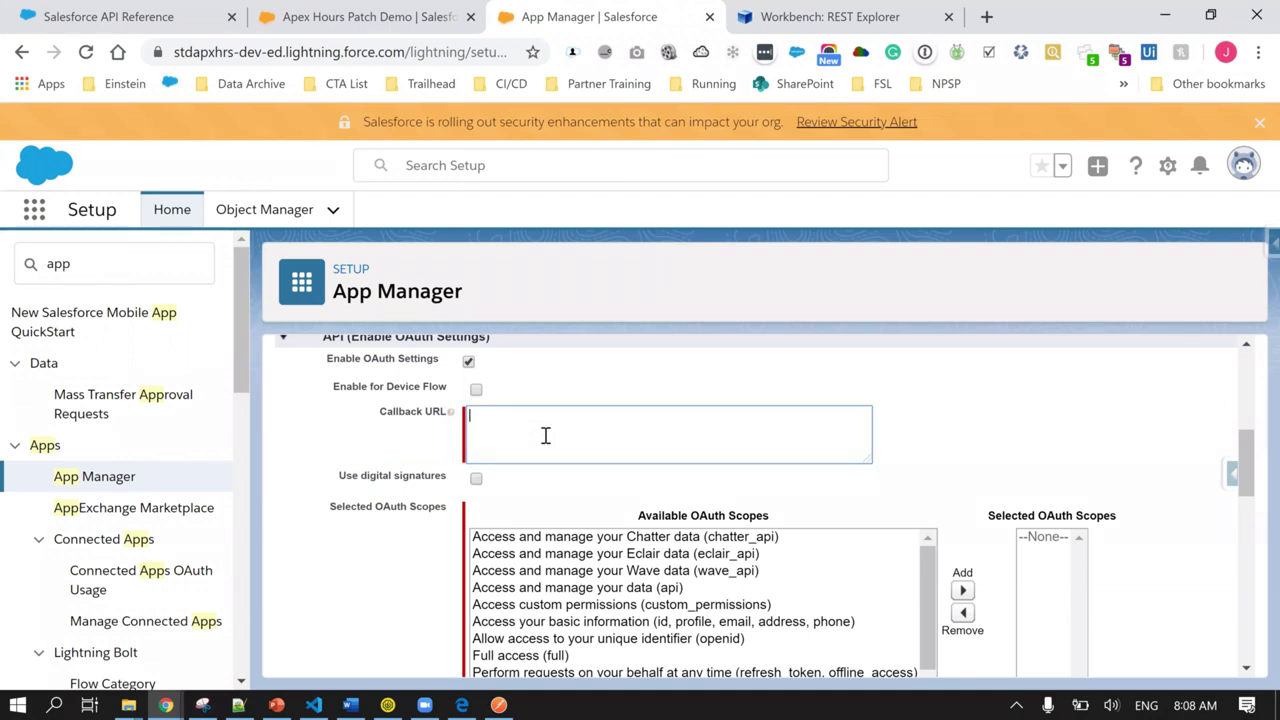
Step: Add the OAuth scopes "Access and manage your data (api)" and "Perform requests on your behalf at any time (refresh_token, offline_access)"
{"action": "scroll", "coordinate": [545, 435], "scroll_direction": "down", "scroll_amount": 2}
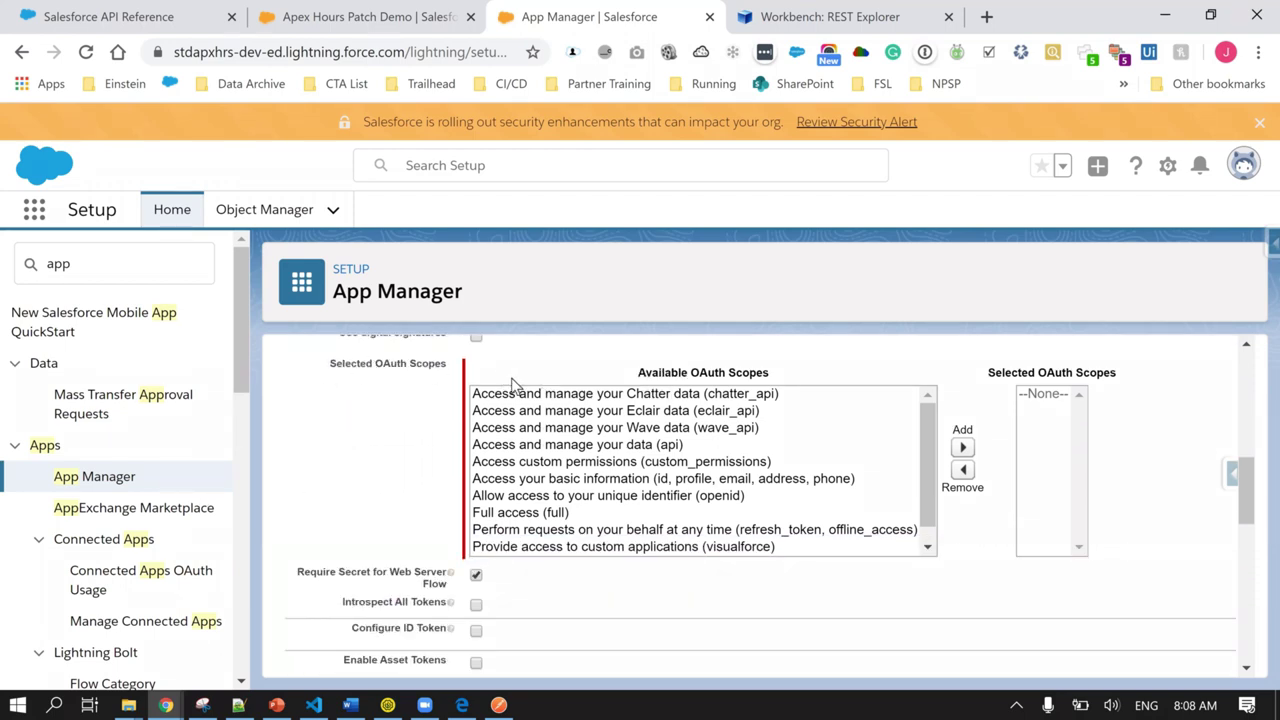
{"action": "left_click", "coordinate": [737, 392]}
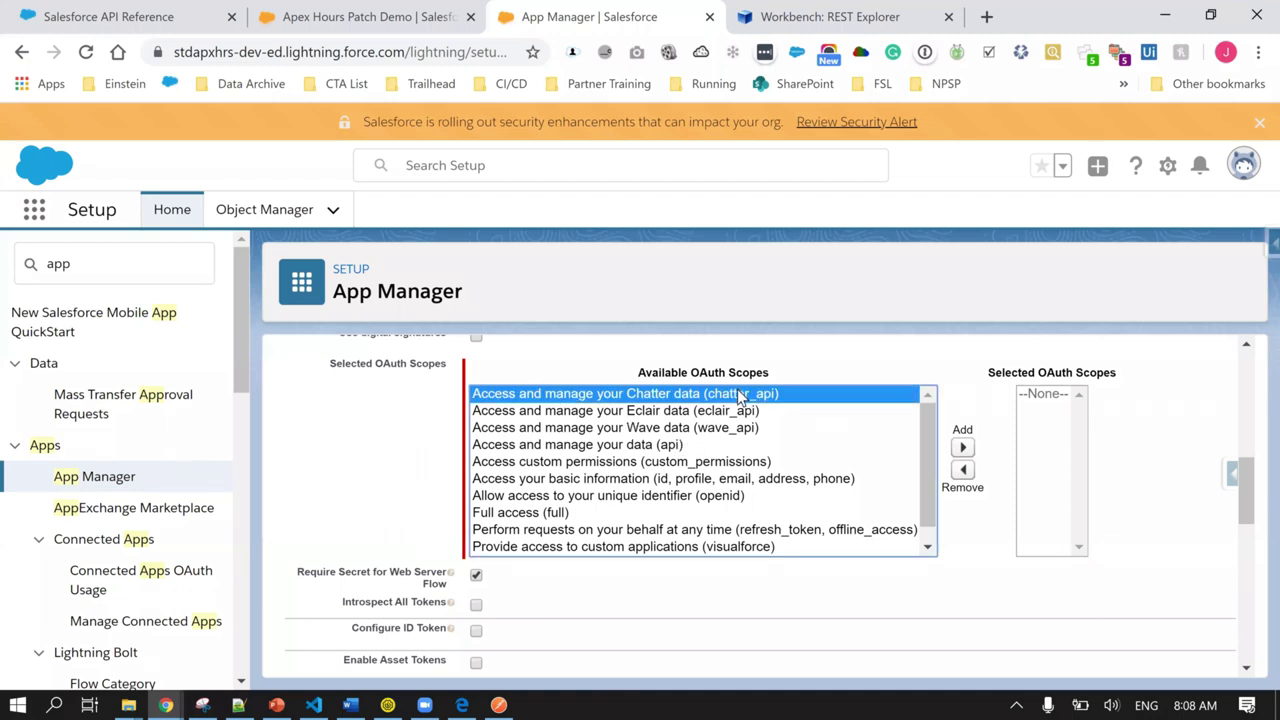
{"action": "left_click", "coordinate": [720, 412]}
{"action": "left_click", "coordinate": [708, 429]}
{"action": "left_click", "coordinate": [667, 450]}
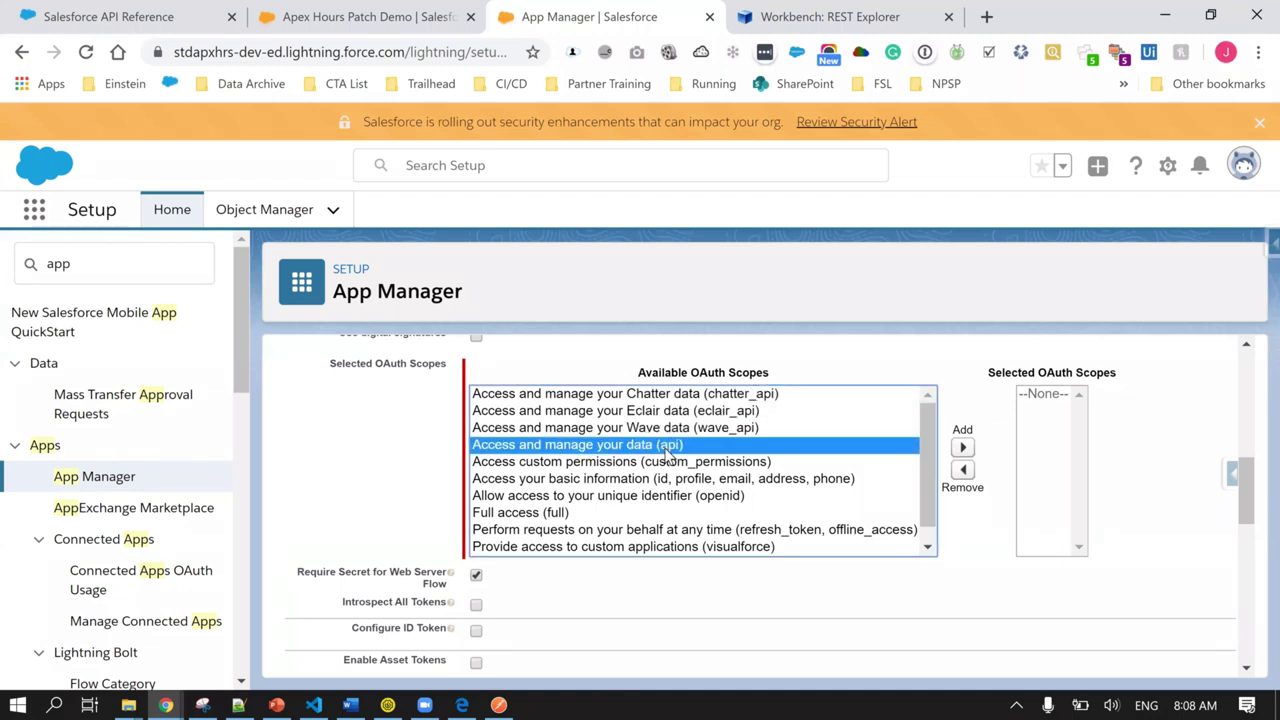
{"action": "left_click", "coordinate": [962, 447]}
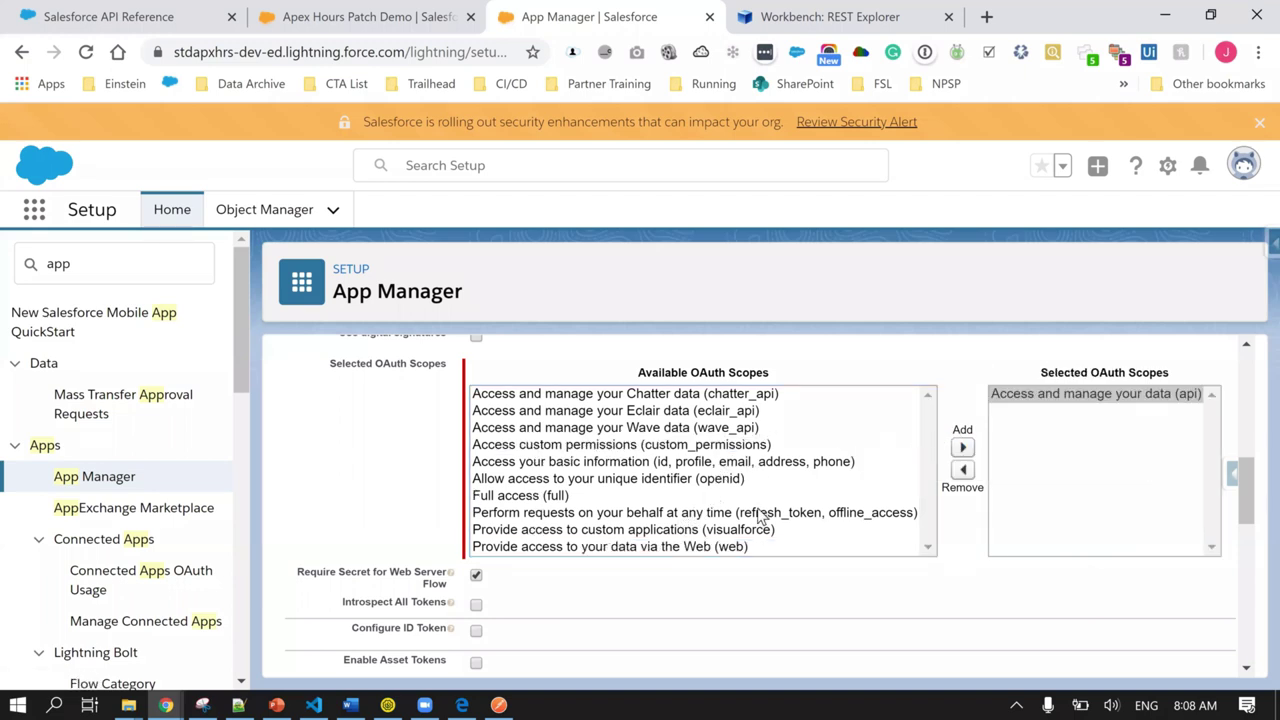
{"action": "left_click", "coordinate": [789, 514]}
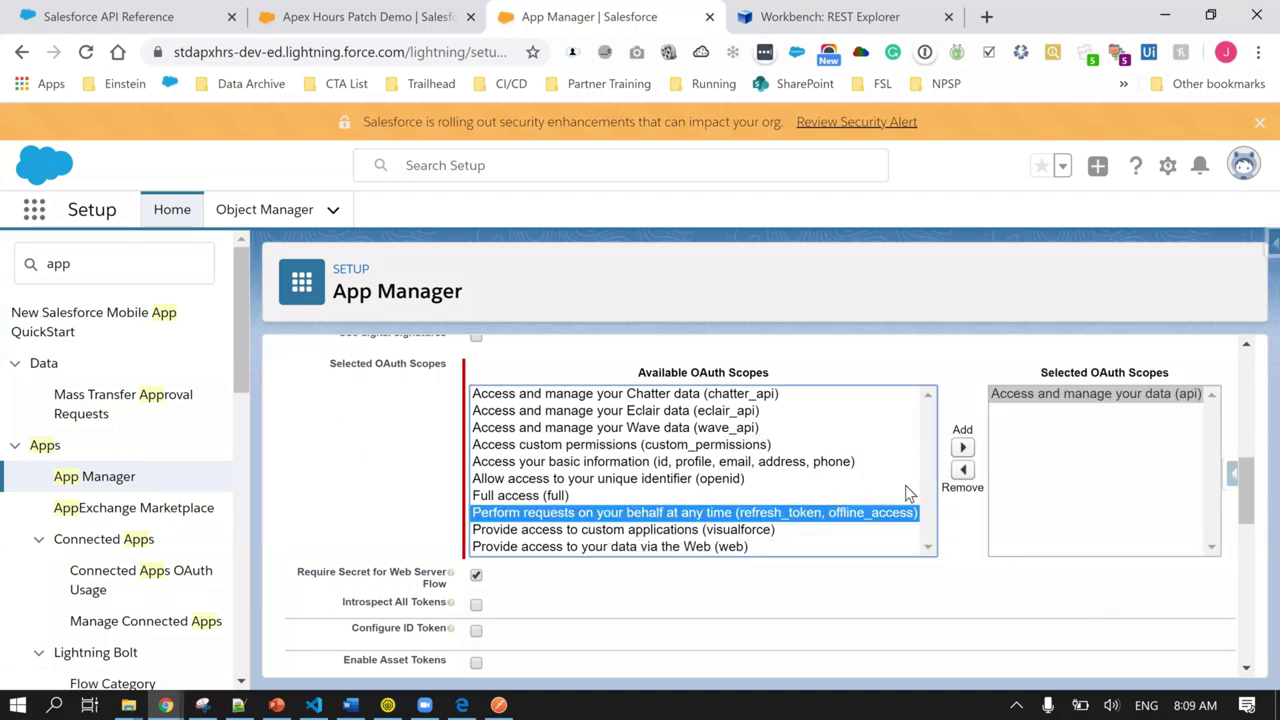
{"action": "left_click", "coordinate": [962, 448]}
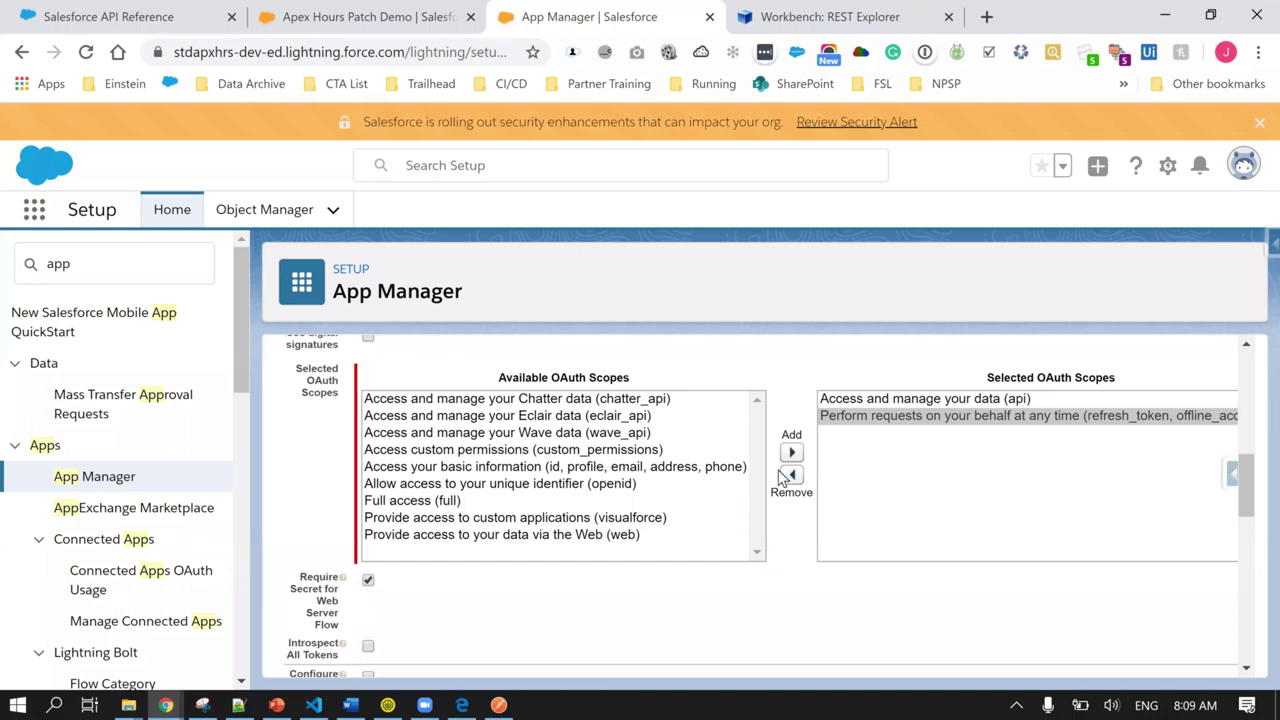
Step: Look through the remaining OAuth scopes and settings of the new connected app, and cancel its creation
{"action": "left_click", "coordinate": [438, 503]}
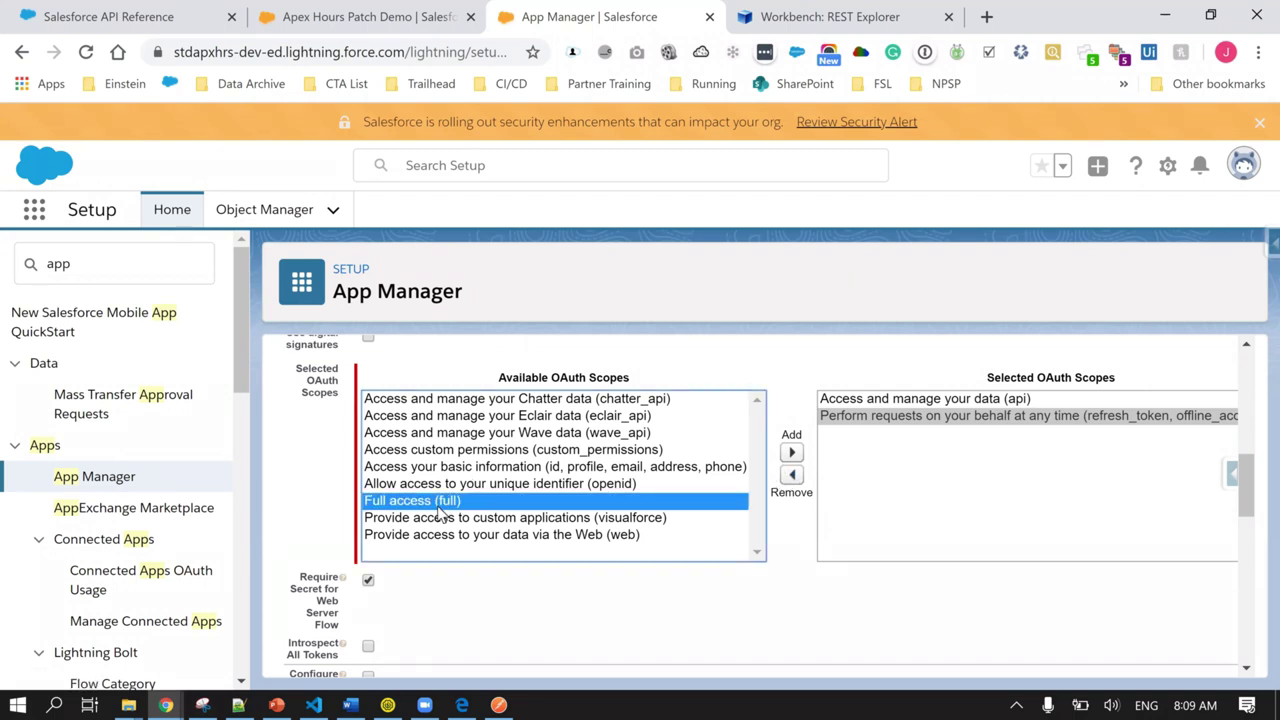
{"action": "left_click", "coordinate": [505, 522]}
{"action": "left_click", "coordinate": [512, 540]}
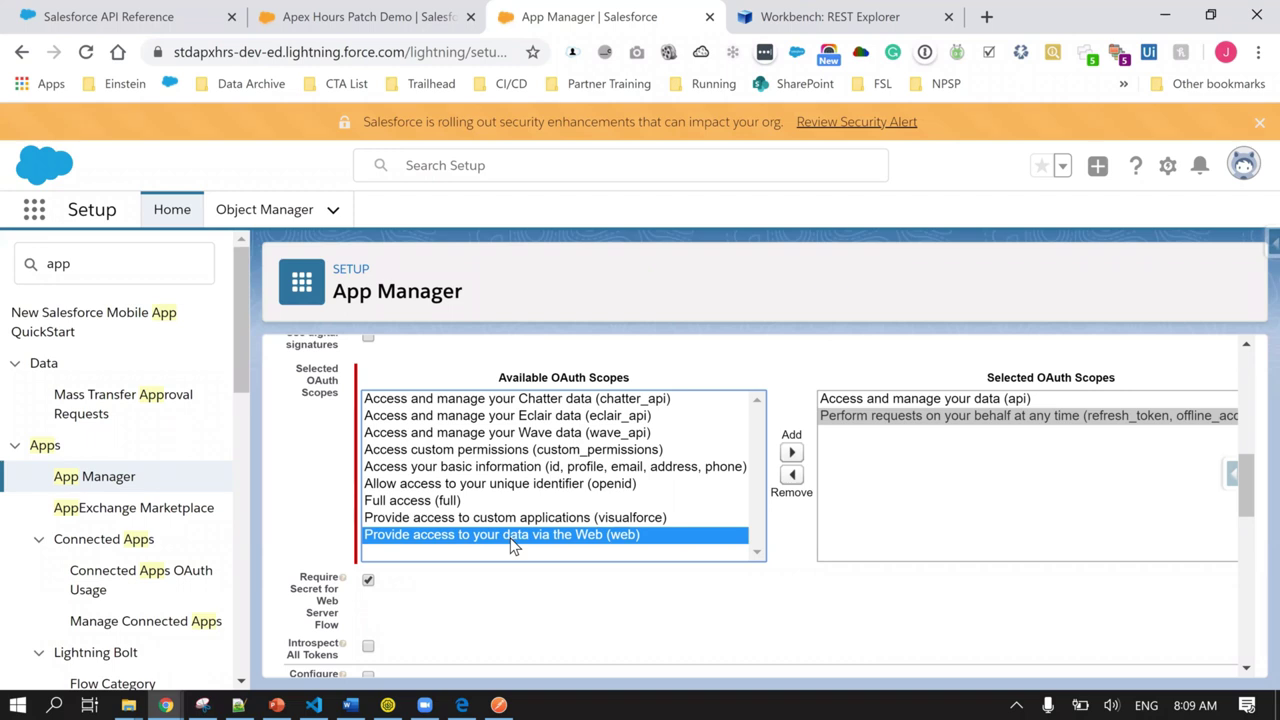
{"action": "scroll", "coordinate": [512, 544], "scroll_direction": "down", "scroll_amount": 1}
{"action": "scroll", "coordinate": [510, 545], "scroll_direction": "down", "scroll_amount": 2}
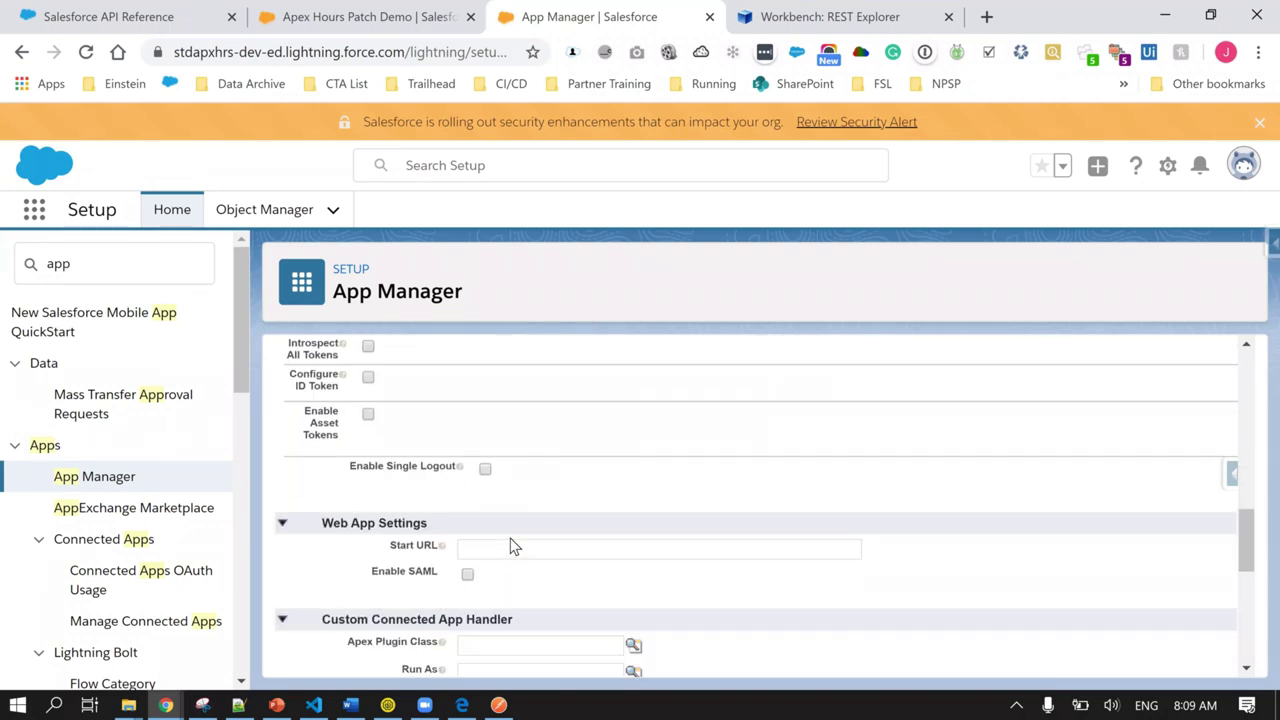
{"action": "scroll", "coordinate": [510, 545], "scroll_direction": "down", "scroll_amount": 5}
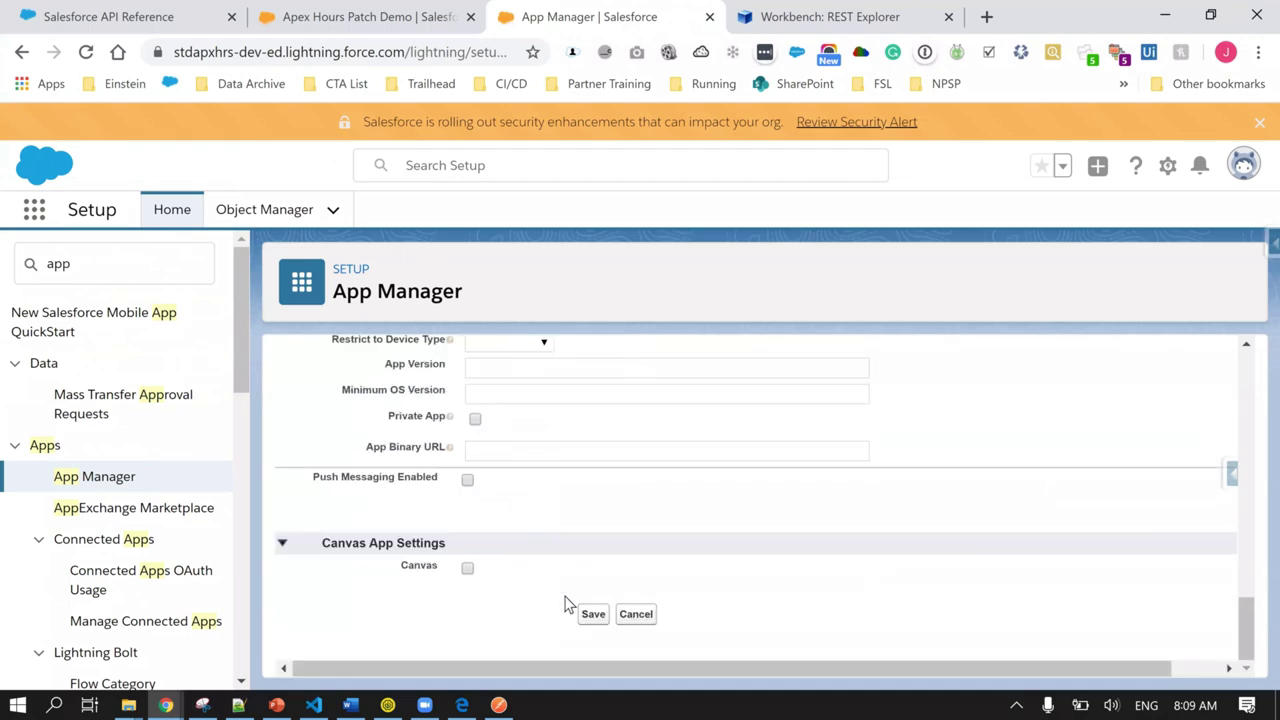
{"action": "scroll", "coordinate": [594, 558], "scroll_direction": "up", "scroll_amount": 15}
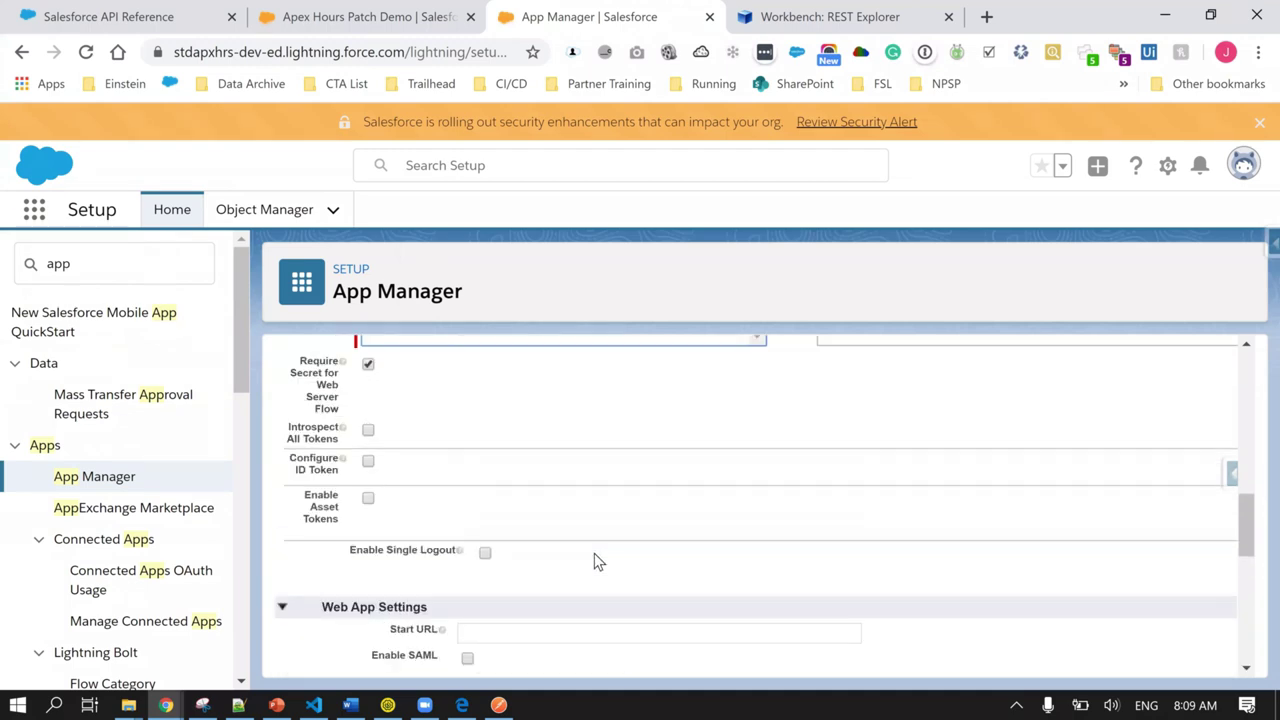
{"action": "scroll", "coordinate": [594, 551], "scroll_direction": "down", "scroll_amount": 1}
{"action": "scroll", "coordinate": [594, 551], "scroll_direction": "up", "scroll_amount": 1}
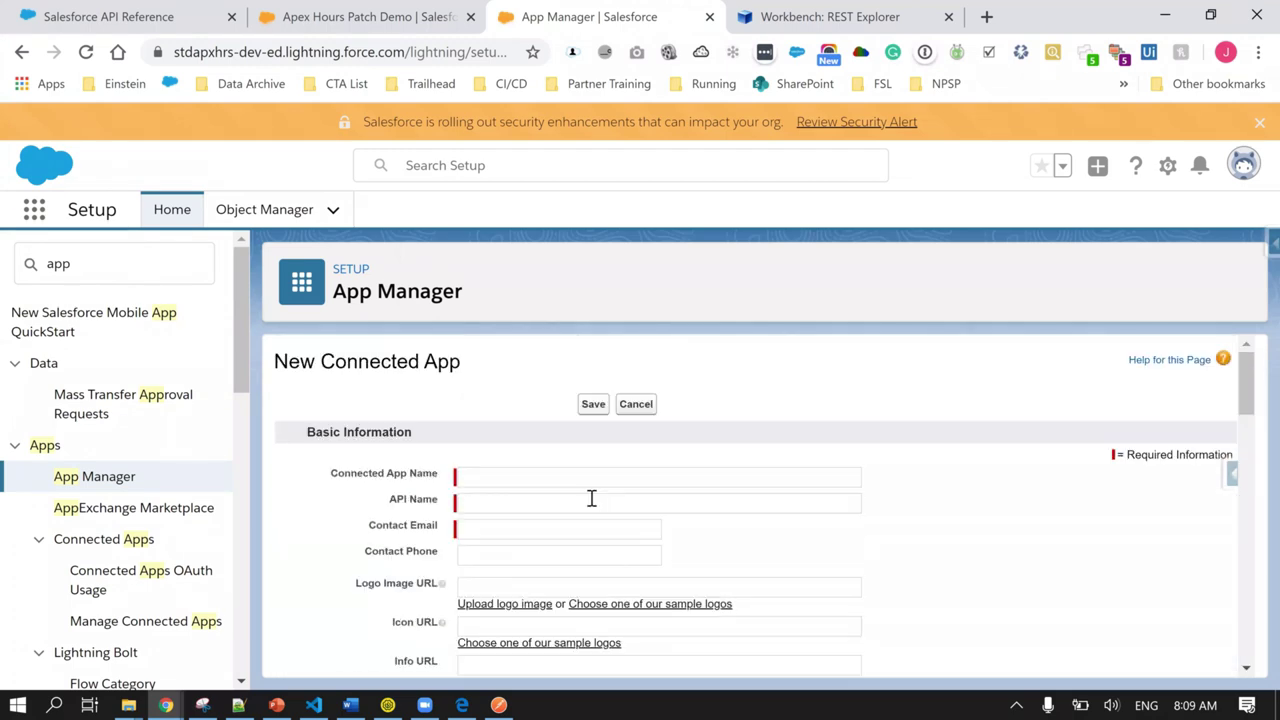
{"action": "left_click", "coordinate": [634, 406]}
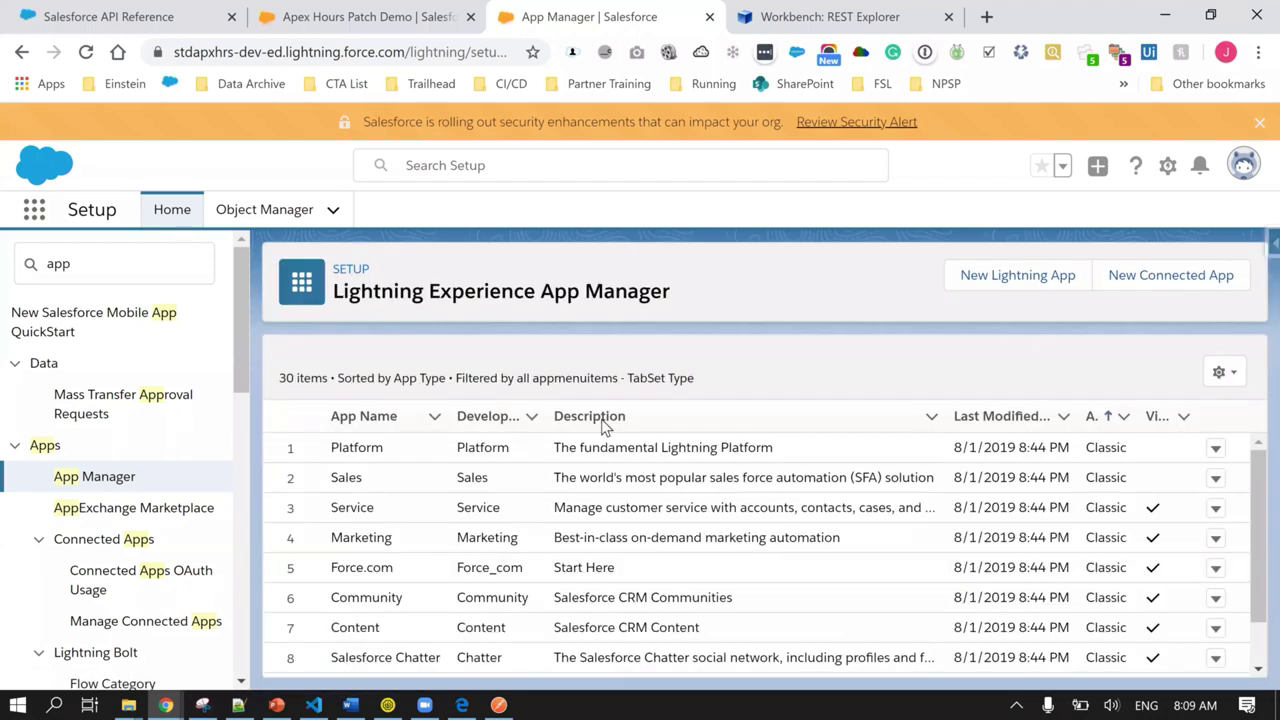
Step: Copy the OAuth token URL with client secret and password from Demo Day 2.txt in Visual Studio Code into Postman's request URL
{"action": "left_click", "coordinate": [500, 700]}
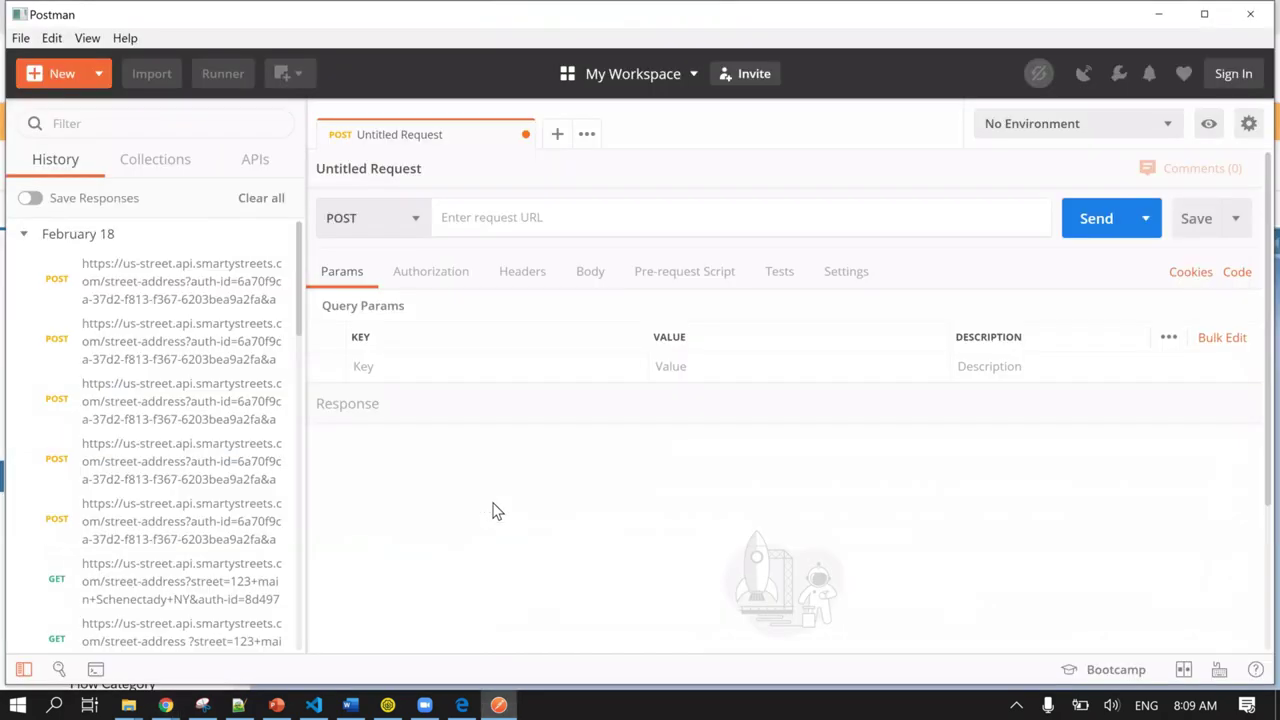
{"action": "left_click", "coordinate": [314, 703]}
{"action": "scroll", "coordinate": [443, 487], "scroll_direction": "up", "scroll_amount": 5}
{"action": "scroll", "coordinate": [443, 487], "scroll_direction": "up", "scroll_amount": 2}
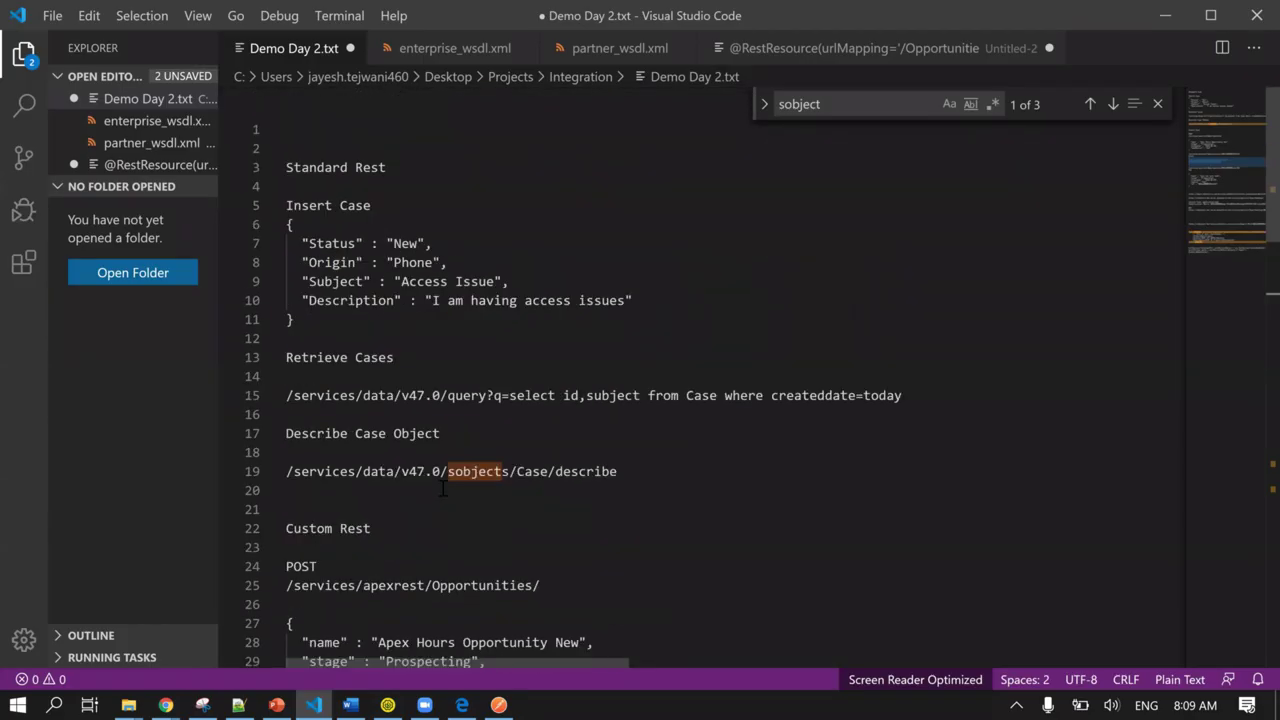
{"action": "scroll", "coordinate": [443, 487], "scroll_direction": "down", "scroll_amount": 12}
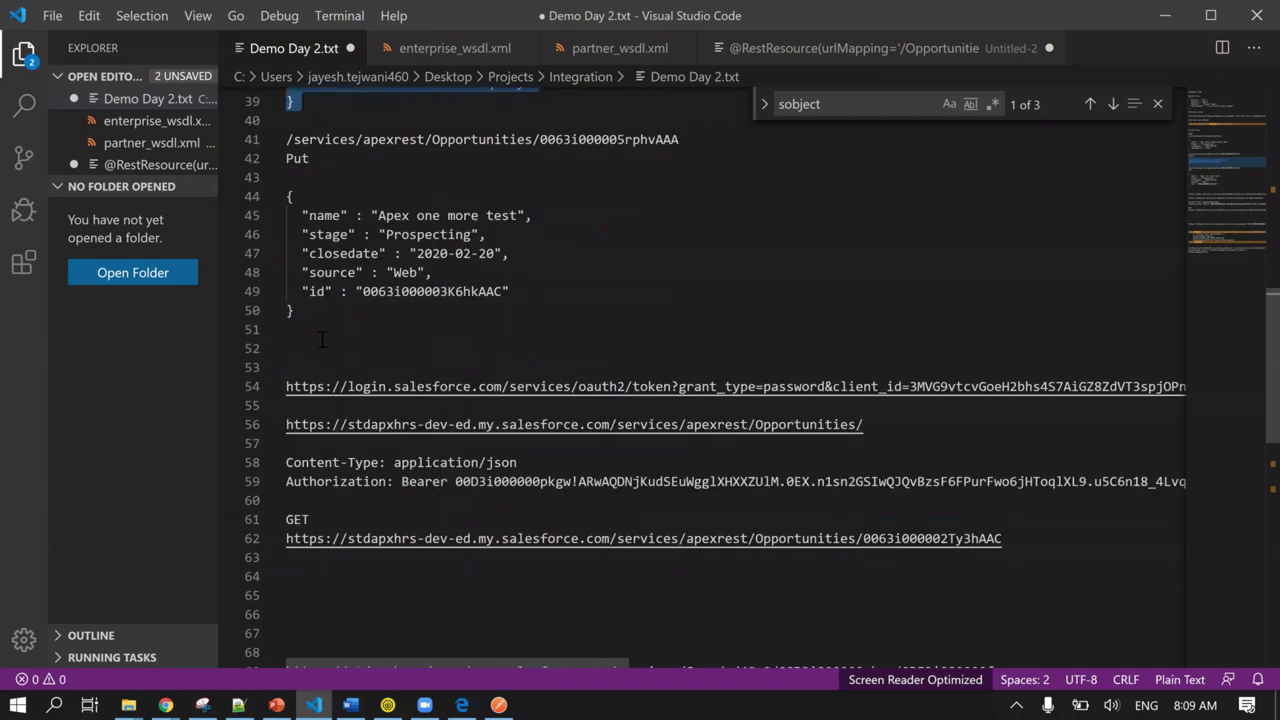
{"action": "left_click", "coordinate": [321, 340]}
{"action": "key", "text": "Down"}
{"action": "key", "text": "Down"}
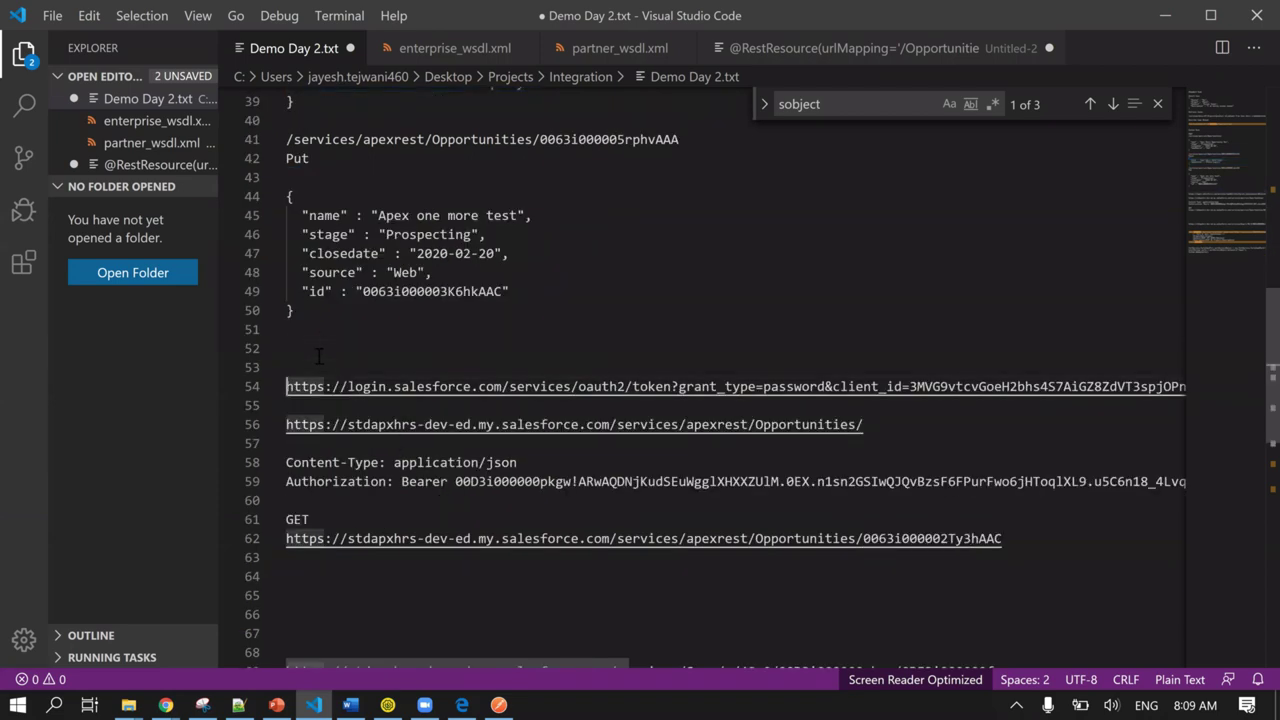
{"action": "key", "text": "shift+End"}
{"action": "key", "text": "ctrl+c"}
{"action": "key", "text": "alt+Tab"}
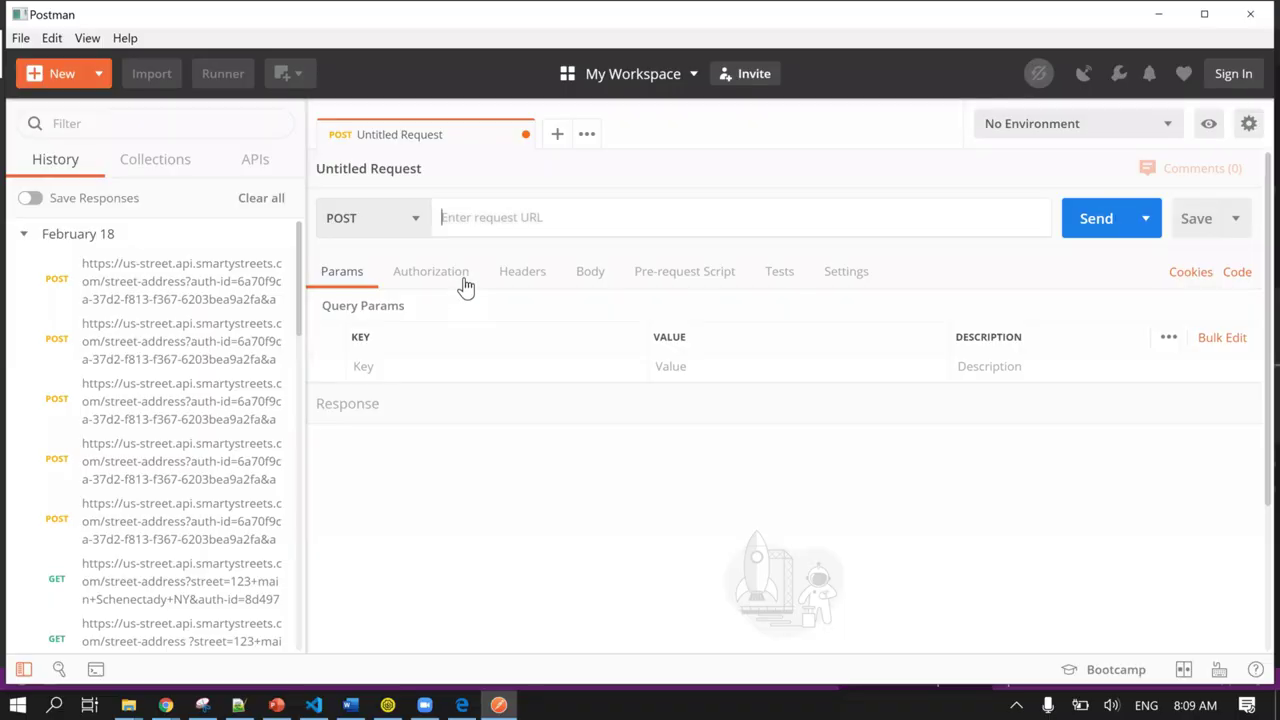
{"action": "key", "text": "ctrl+v"}
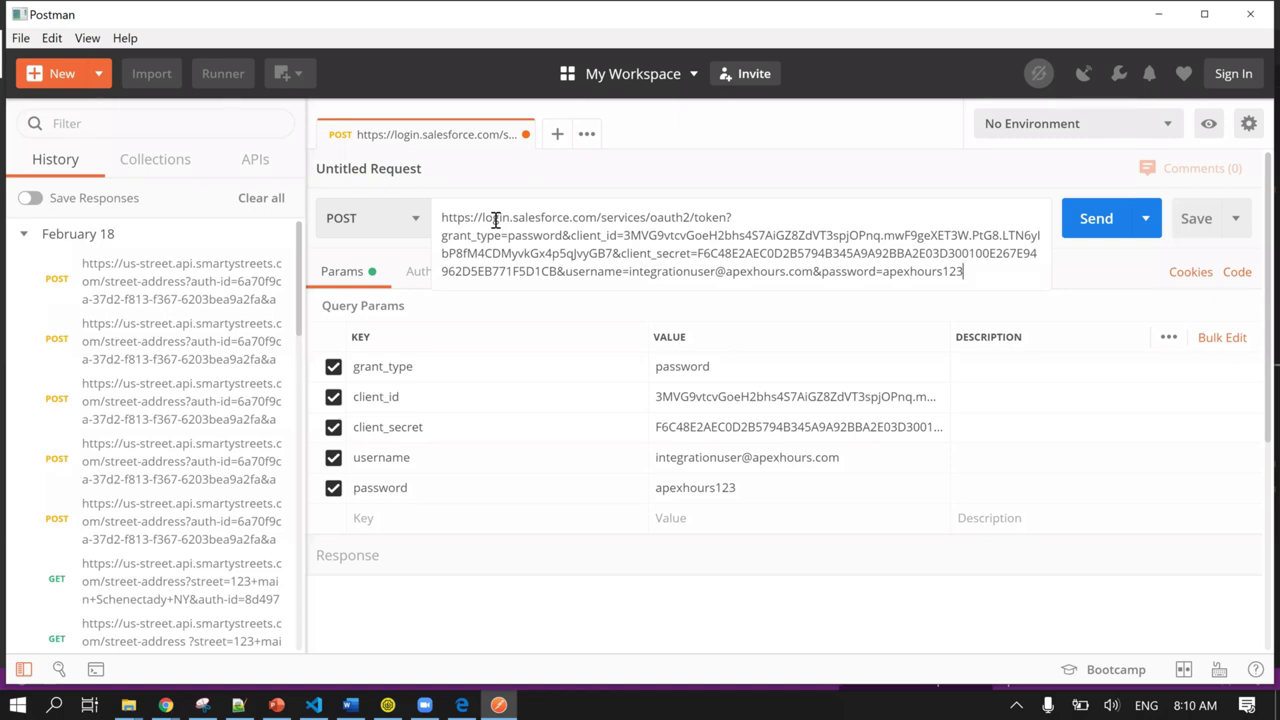
Step: Examine the token request URL's endpoint, grant type, client ID, client secret, username and password parameters
{"action": "double_click", "coordinate": [627, 217]}
{"action": "double_click", "coordinate": [668, 217]}
{"action": "double_click", "coordinate": [706, 217]}
{"action": "double_click", "coordinate": [521, 235]}
{"action": "double_click", "coordinate": [591, 235]}
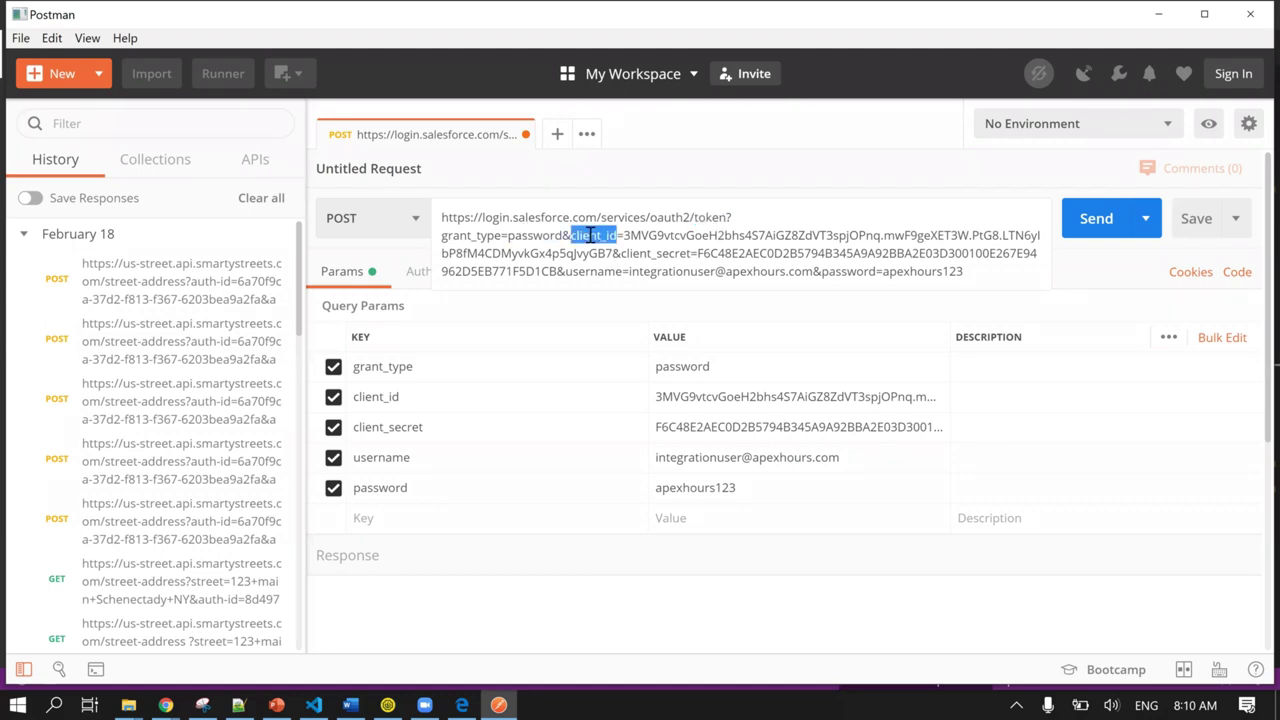
{"action": "double_click", "coordinate": [661, 254]}
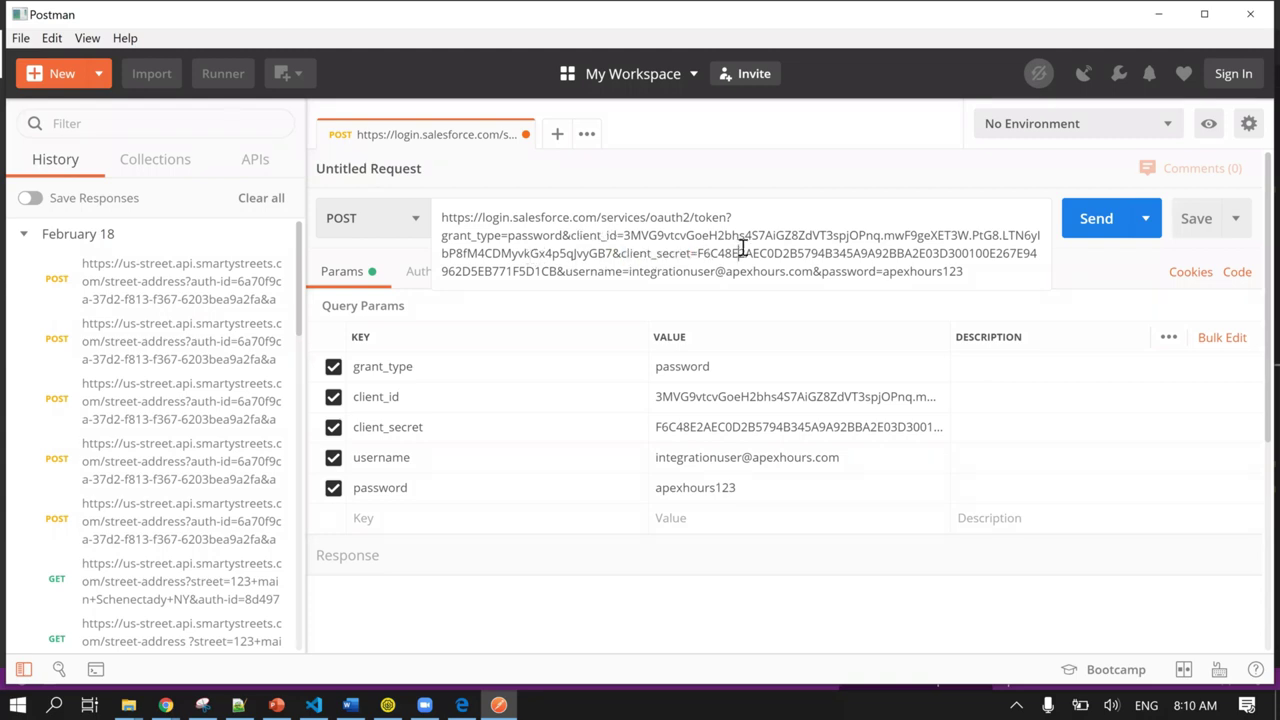
{"action": "double_click", "coordinate": [740, 253]}
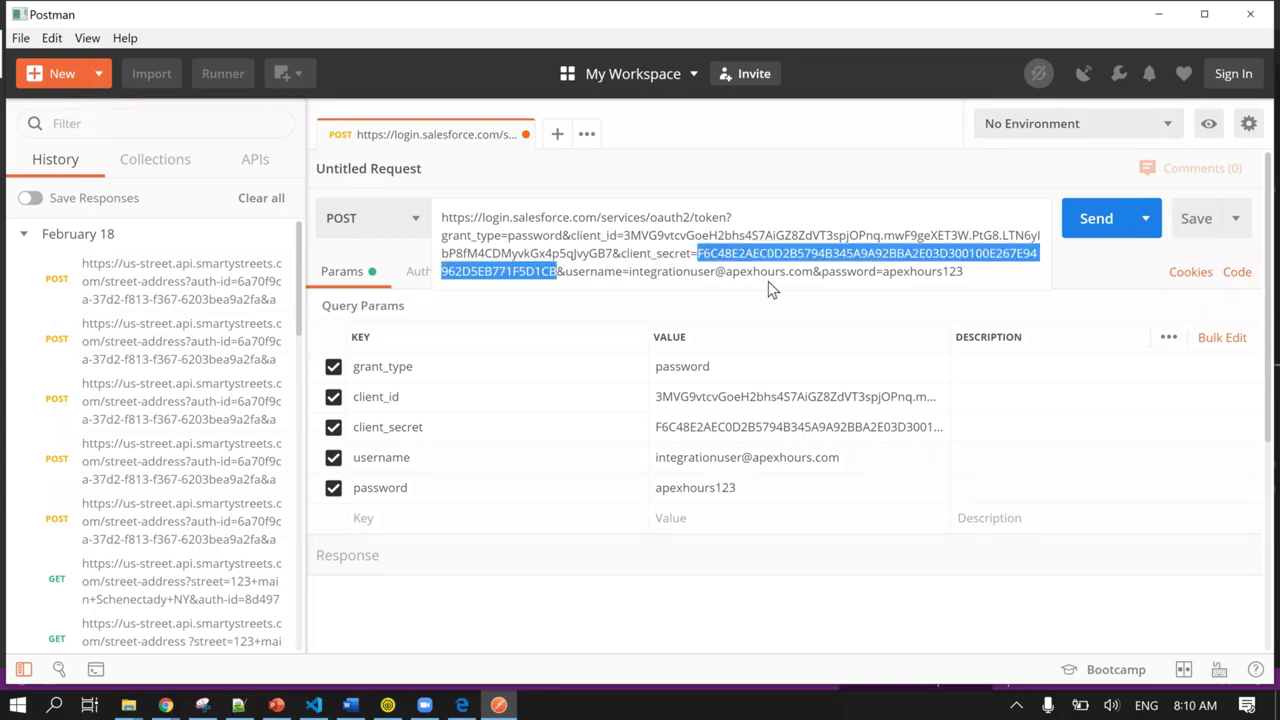
{"action": "left_click", "coordinate": [972, 277]}
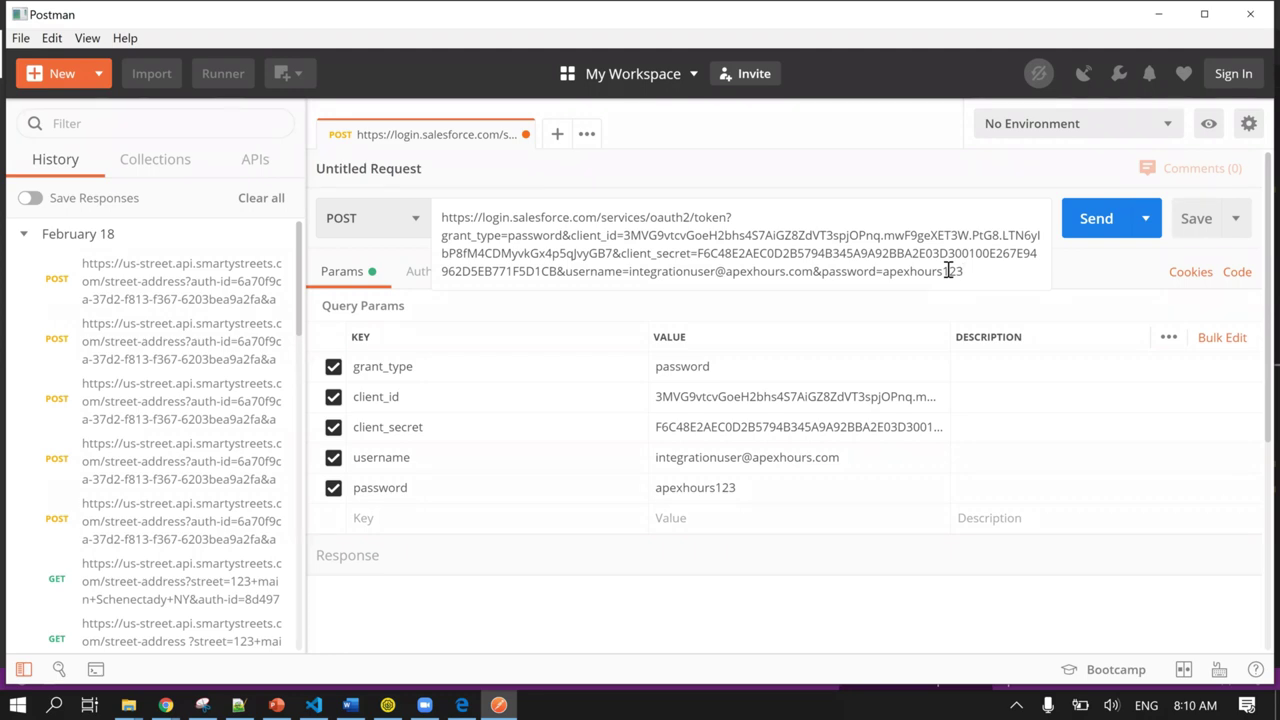
{"action": "left_click", "coordinate": [912, 182]}
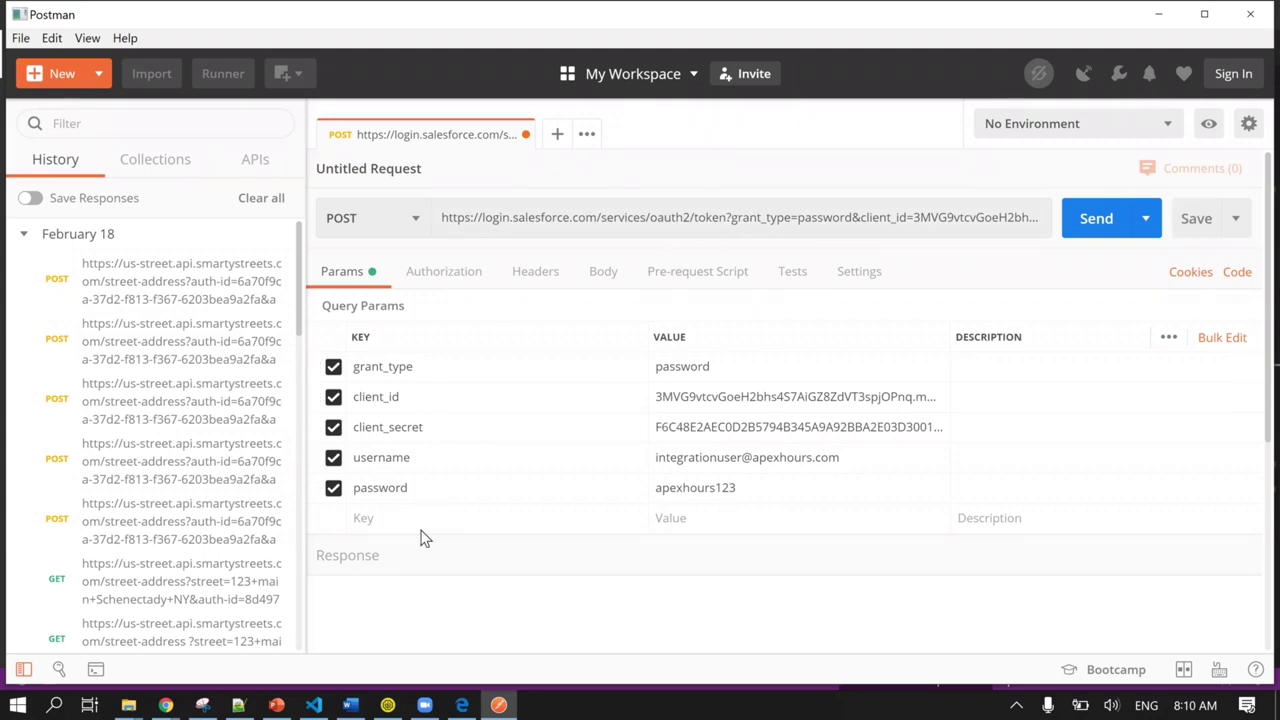
Step: Add a Content-Type request header with the value application/json to the token request
{"action": "left_click", "coordinate": [538, 282]}
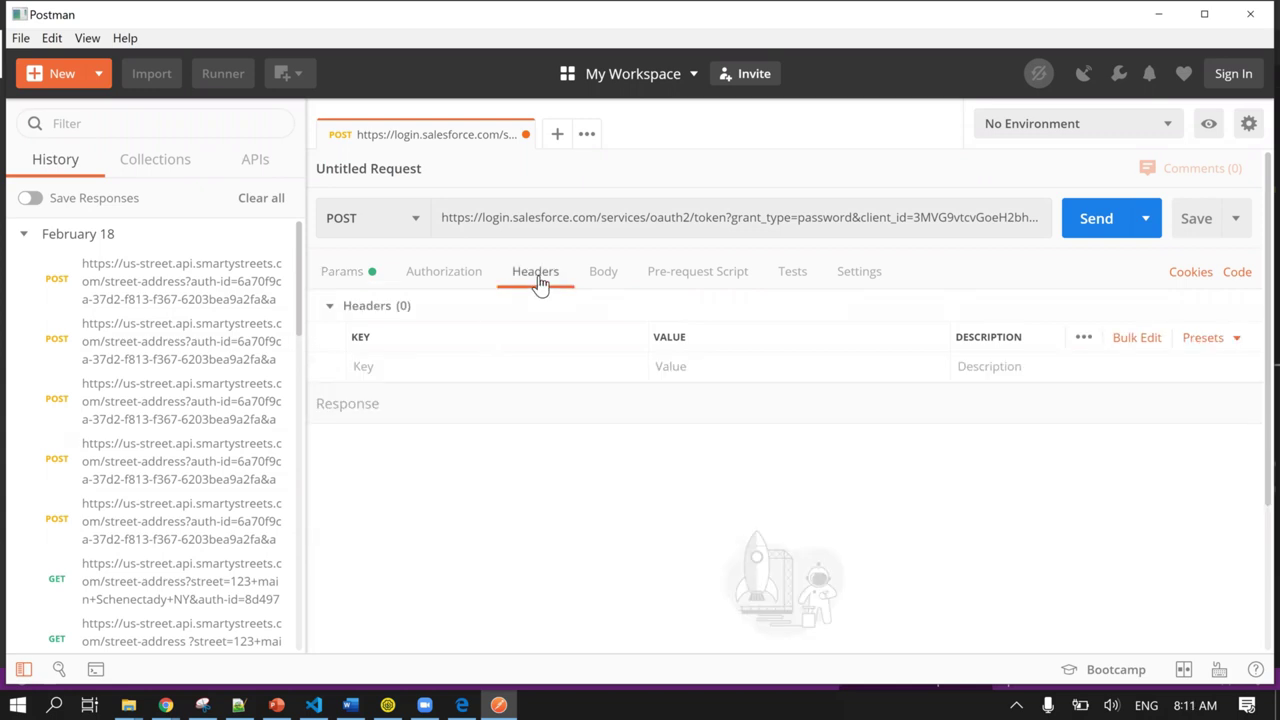
{"action": "left_click", "coordinate": [425, 364]}
{"action": "type", "text": "content"}
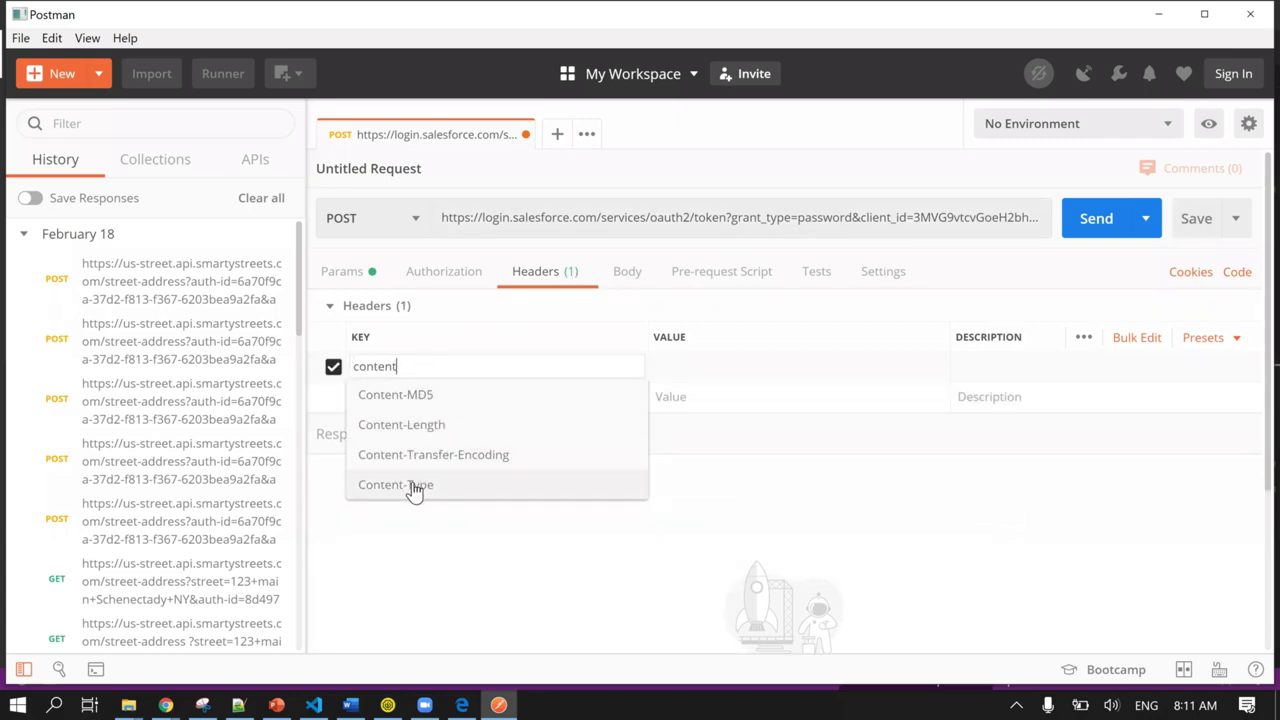
{"action": "left_click", "coordinate": [418, 483]}
{"action": "left_click", "coordinate": [704, 376]}
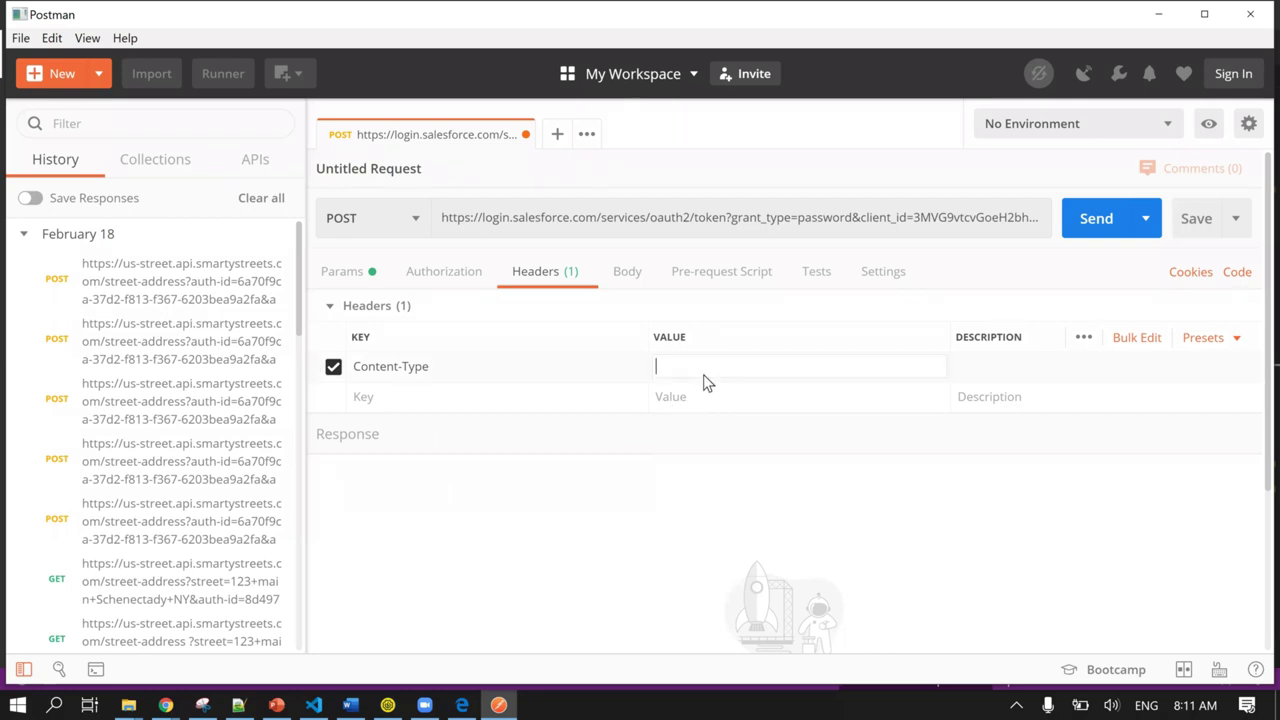
{"action": "type", "text": "app"}
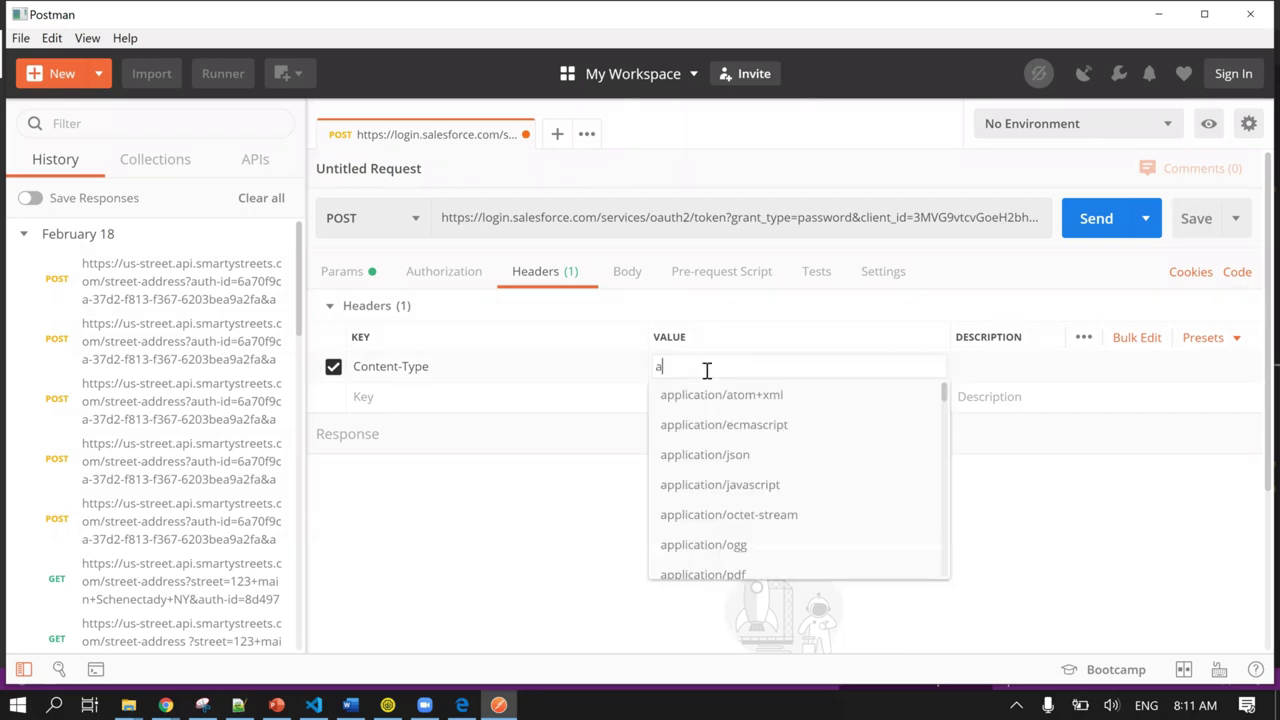
{"action": "left_click", "coordinate": [708, 458]}
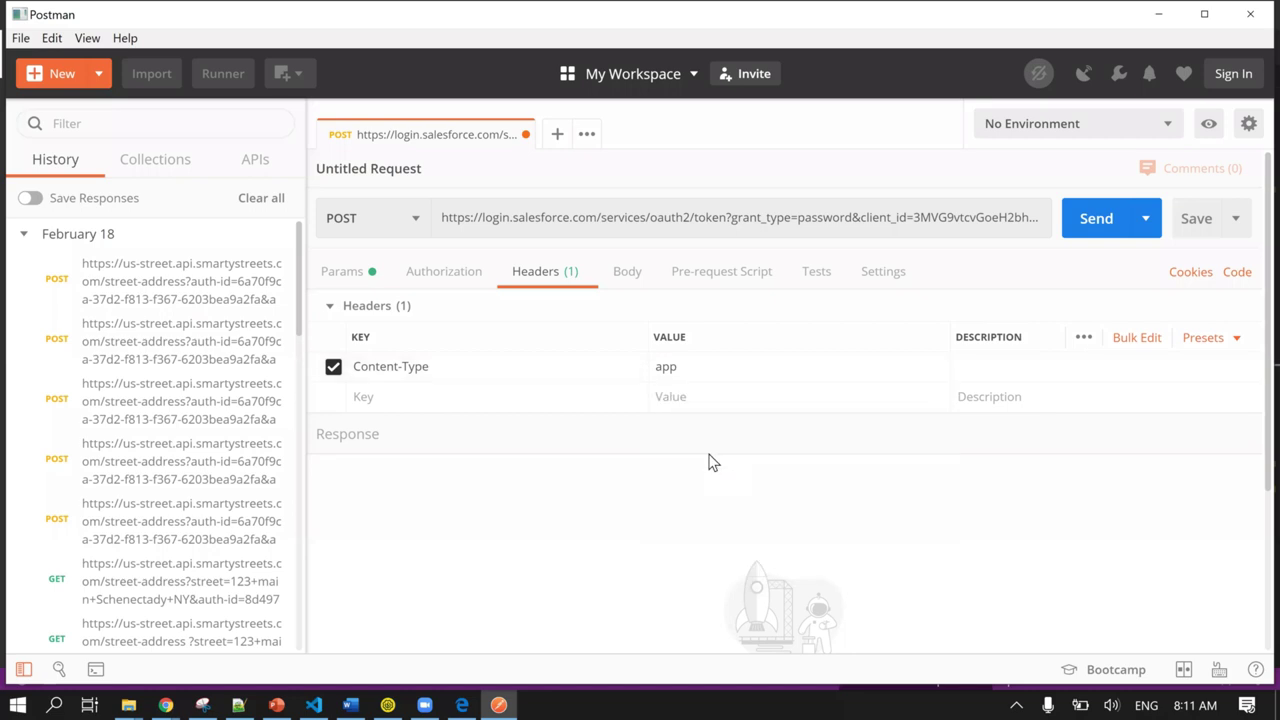
Step: Add an Authorization key as the second request header, leaving its value empty
{"action": "left_click", "coordinate": [519, 398]}
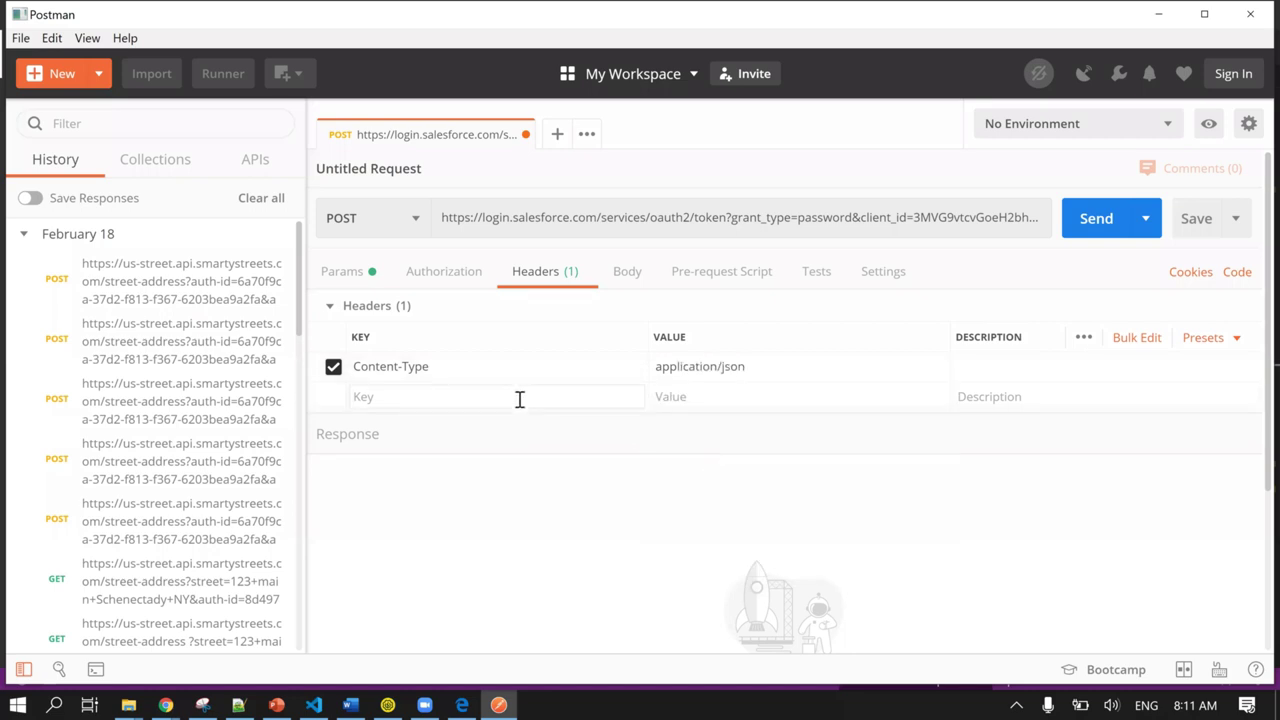
{"action": "type", "text": "Au"}
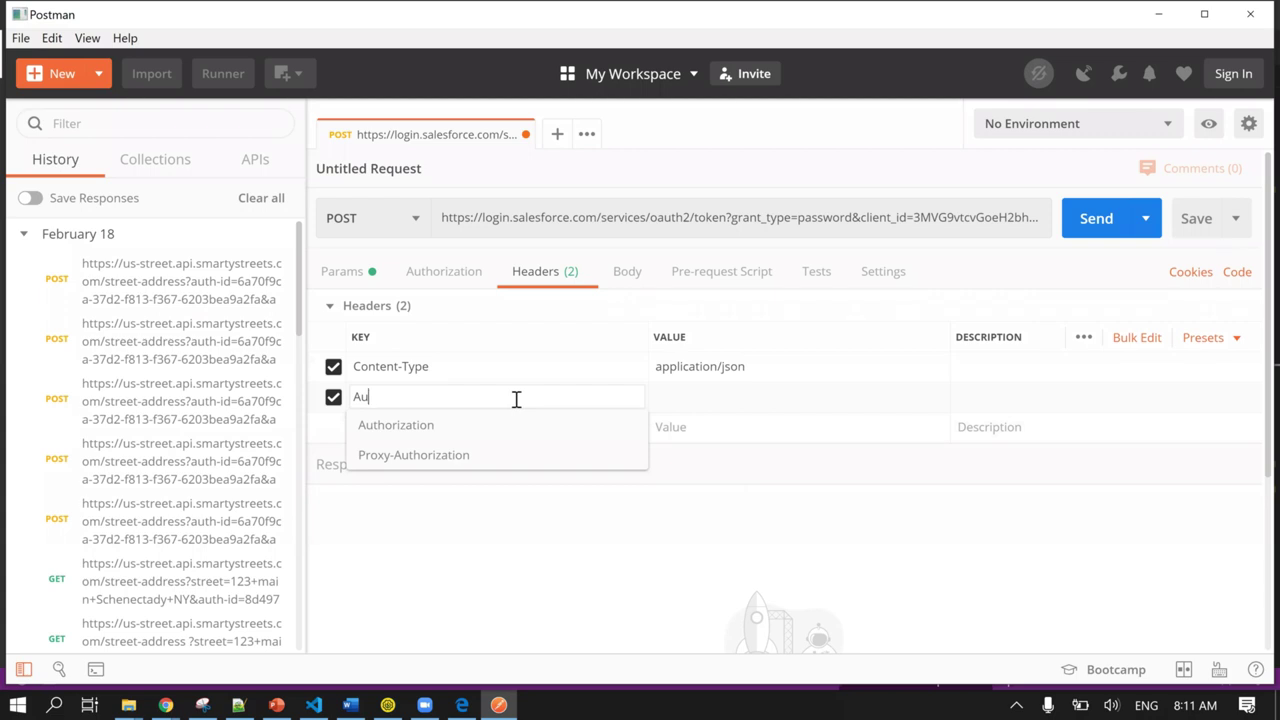
{"action": "left_click", "coordinate": [466, 427]}
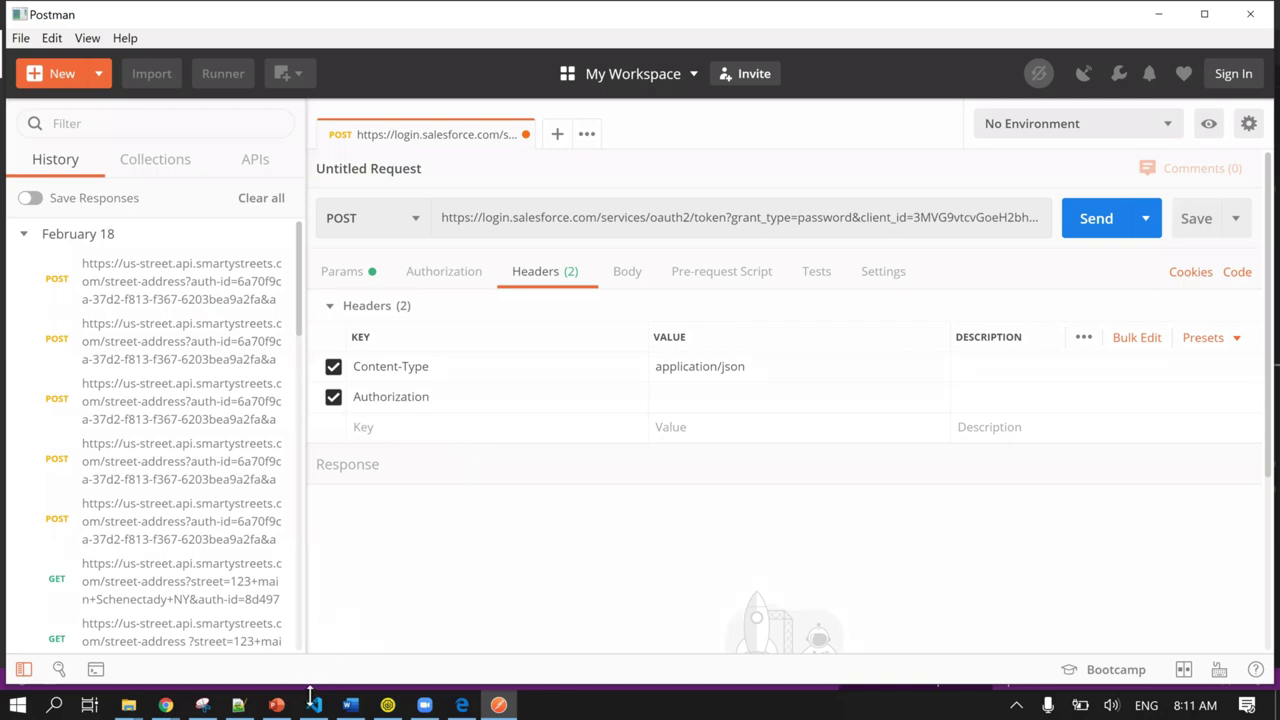
Step: Check the sample service URLs and header lines in Demo Day 2.txt in Visual Studio Code, and return to Postman
{"action": "key", "text": "alt+Tab"}
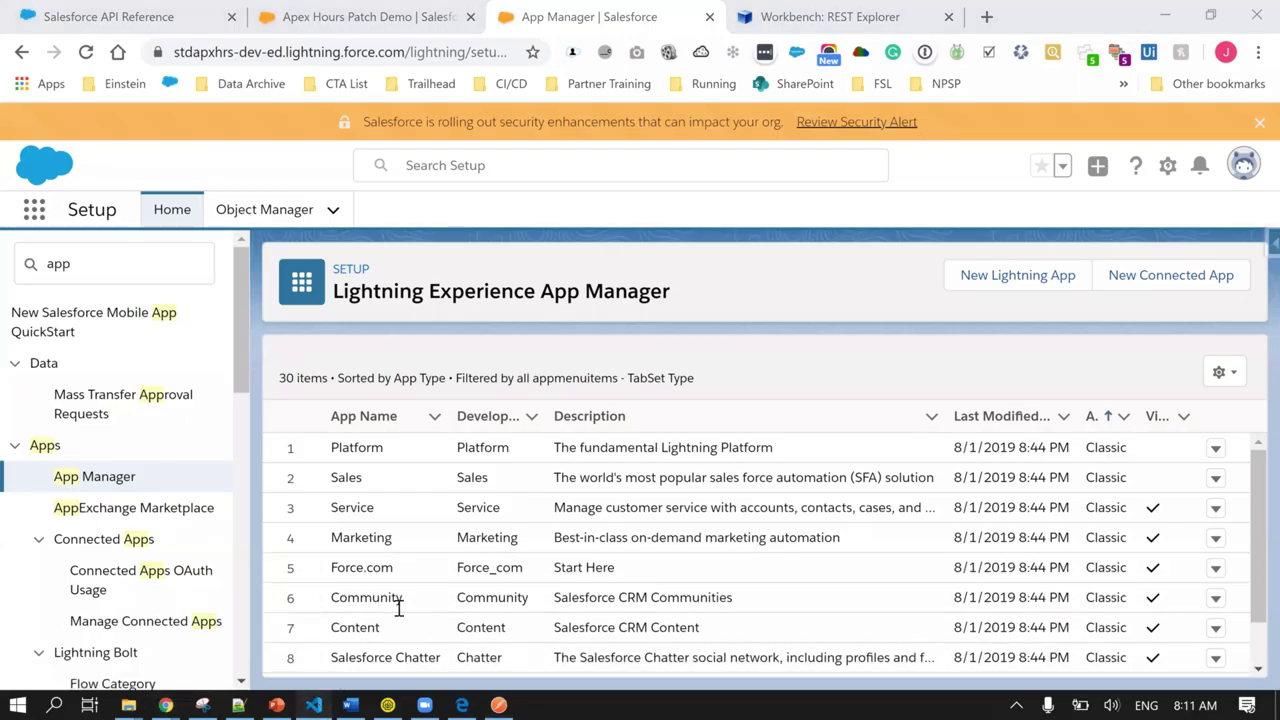
{"action": "key", "text": "alt+Tab"}
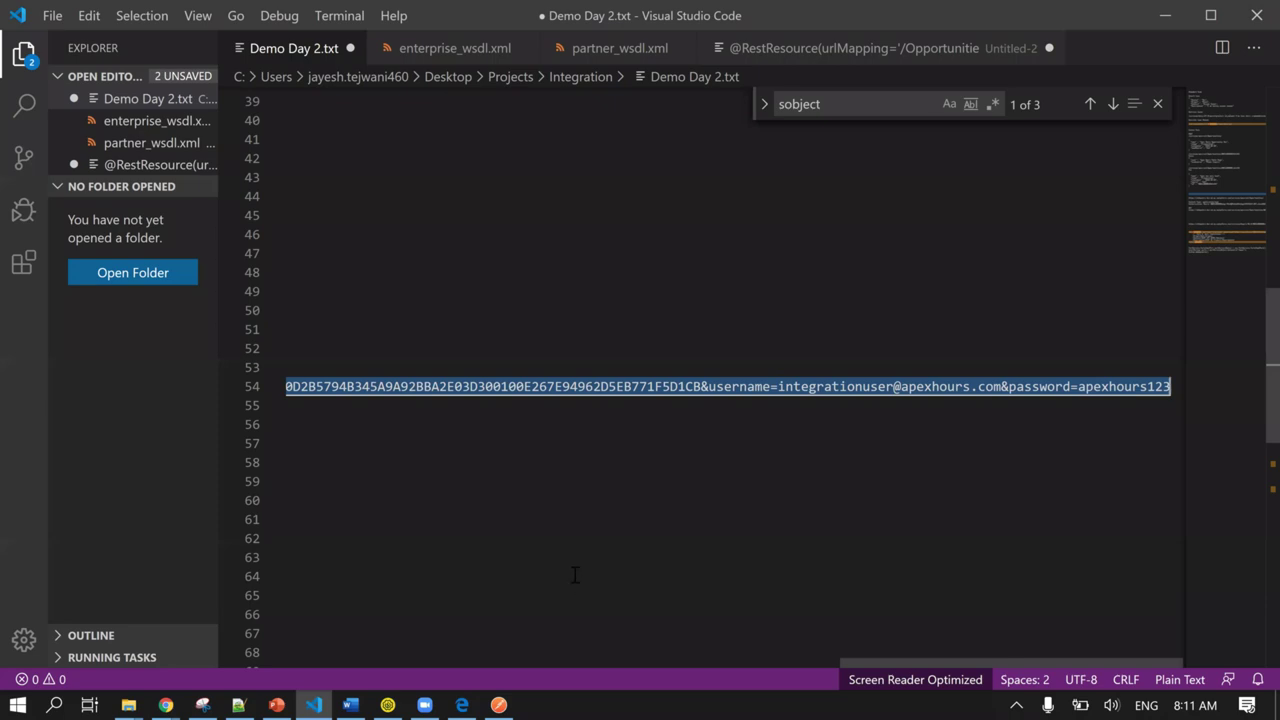
{"action": "scroll", "coordinate": [575, 574], "scroll_direction": "left", "scroll_amount": 5}
{"action": "scroll", "coordinate": [365, 459], "scroll_direction": "left", "scroll_amount": 5}
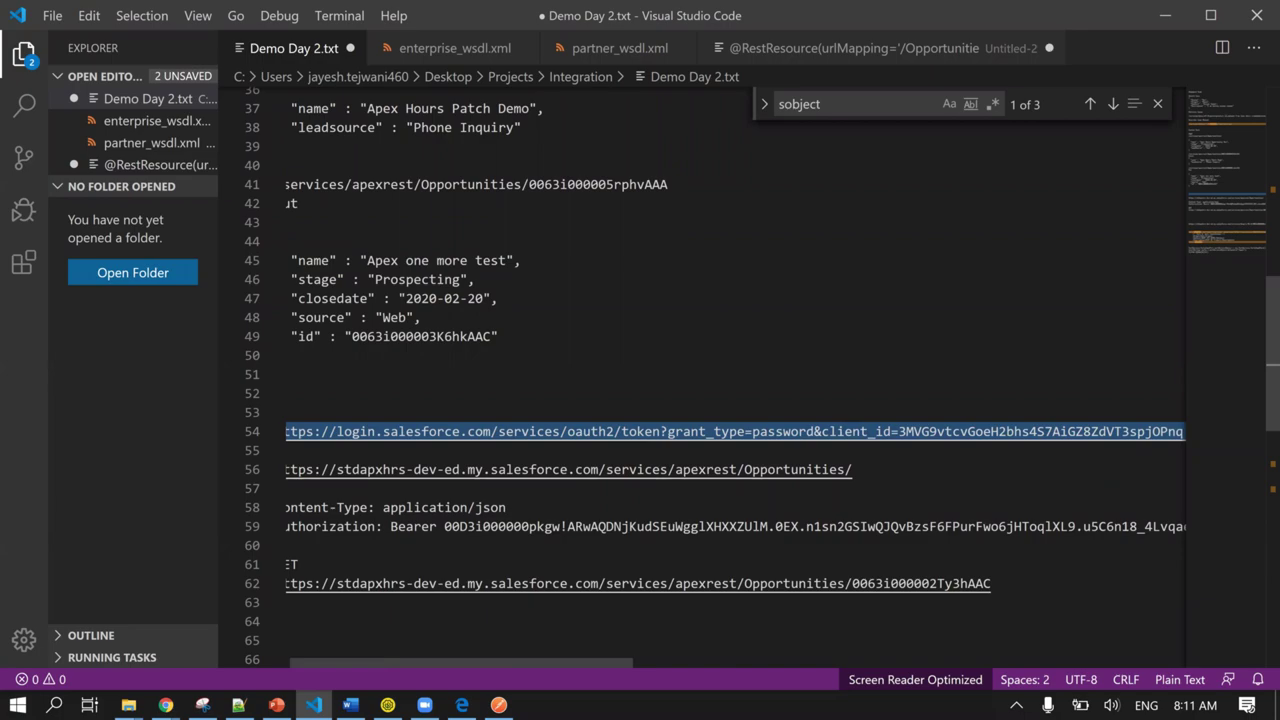
{"action": "scroll", "coordinate": [470, 480], "scroll_direction": "left", "scroll_amount": 2}
{"action": "key", "text": "alt+Tab"}
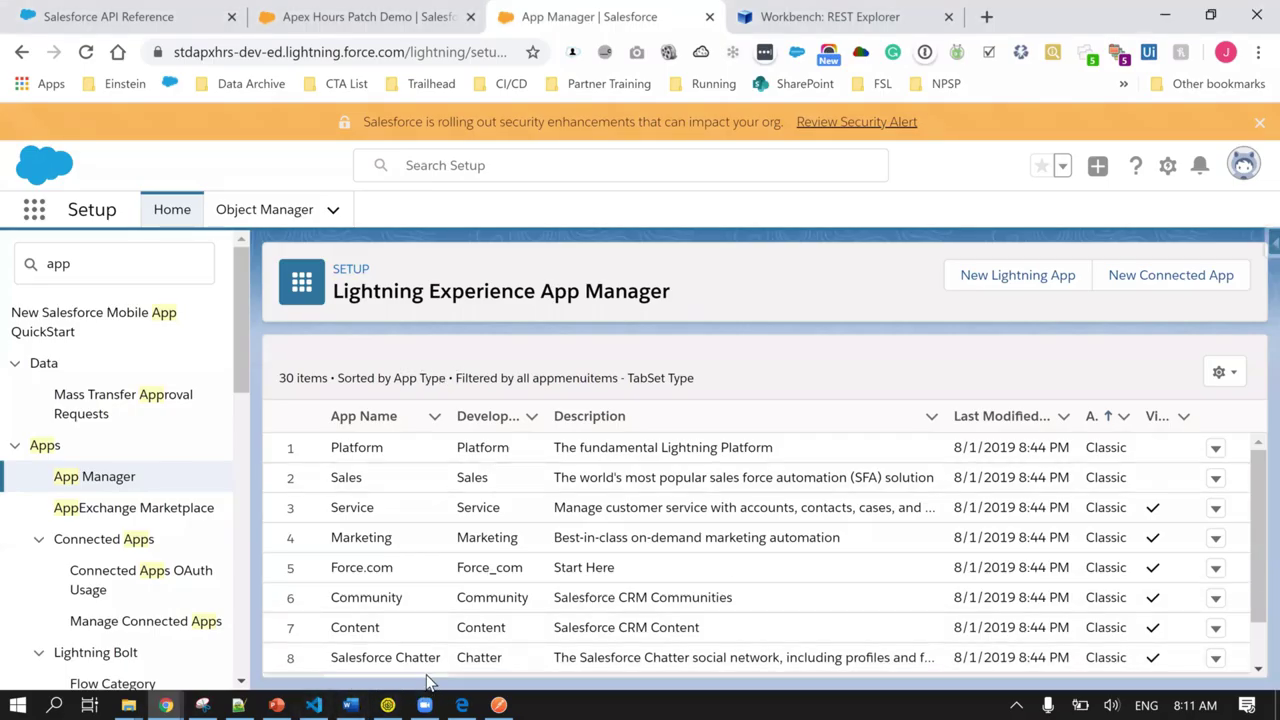
{"action": "left_click", "coordinate": [498, 705]}
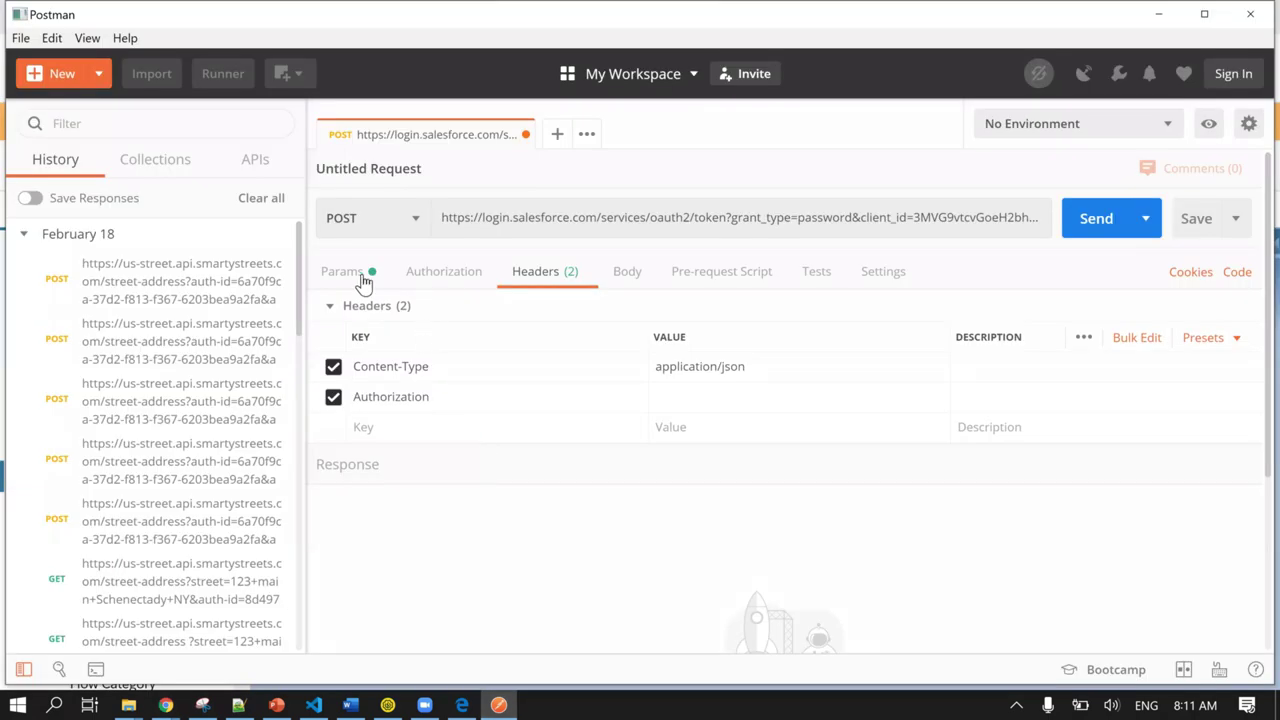
Step: Try sending the token request with the GET method and inspect the response headers
{"action": "left_click", "coordinate": [350, 220]}
{"action": "left_click", "coordinate": [346, 260]}
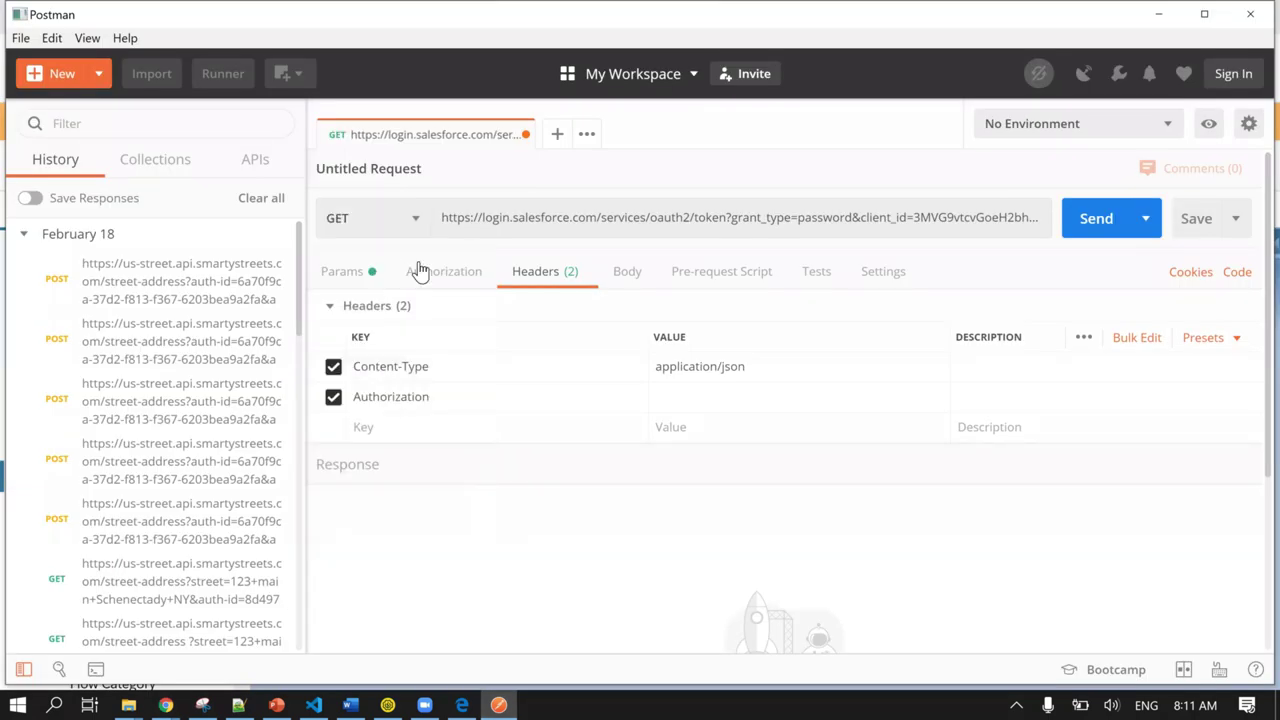
{"action": "left_click", "coordinate": [1097, 222]}
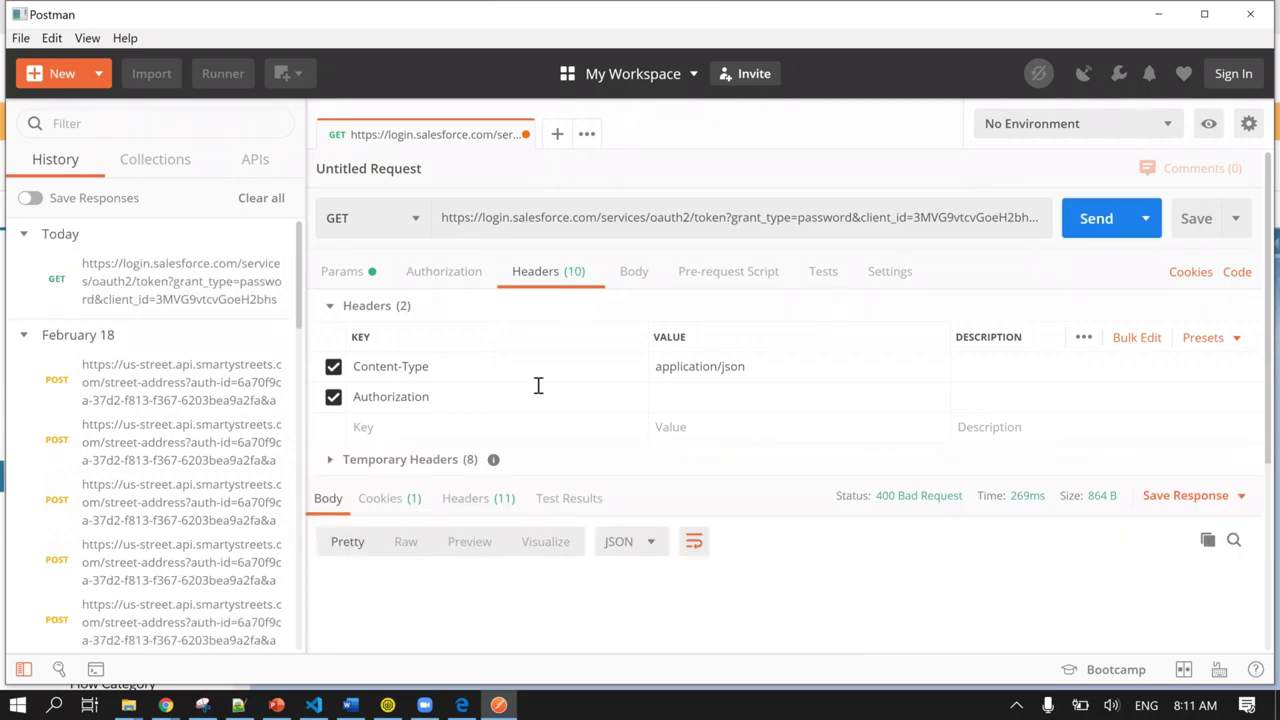
{"action": "left_click", "coordinate": [464, 505]}
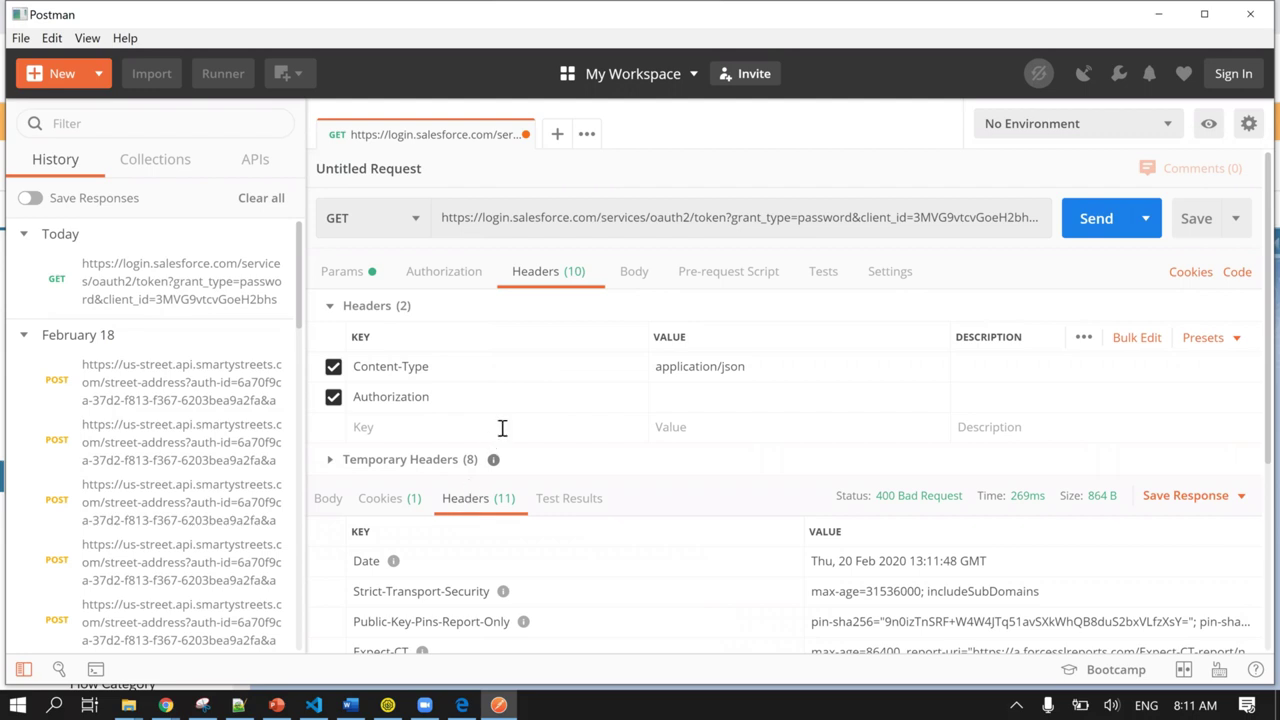
{"action": "scroll", "coordinate": [593, 475], "scroll_direction": "down", "scroll_amount": 2}
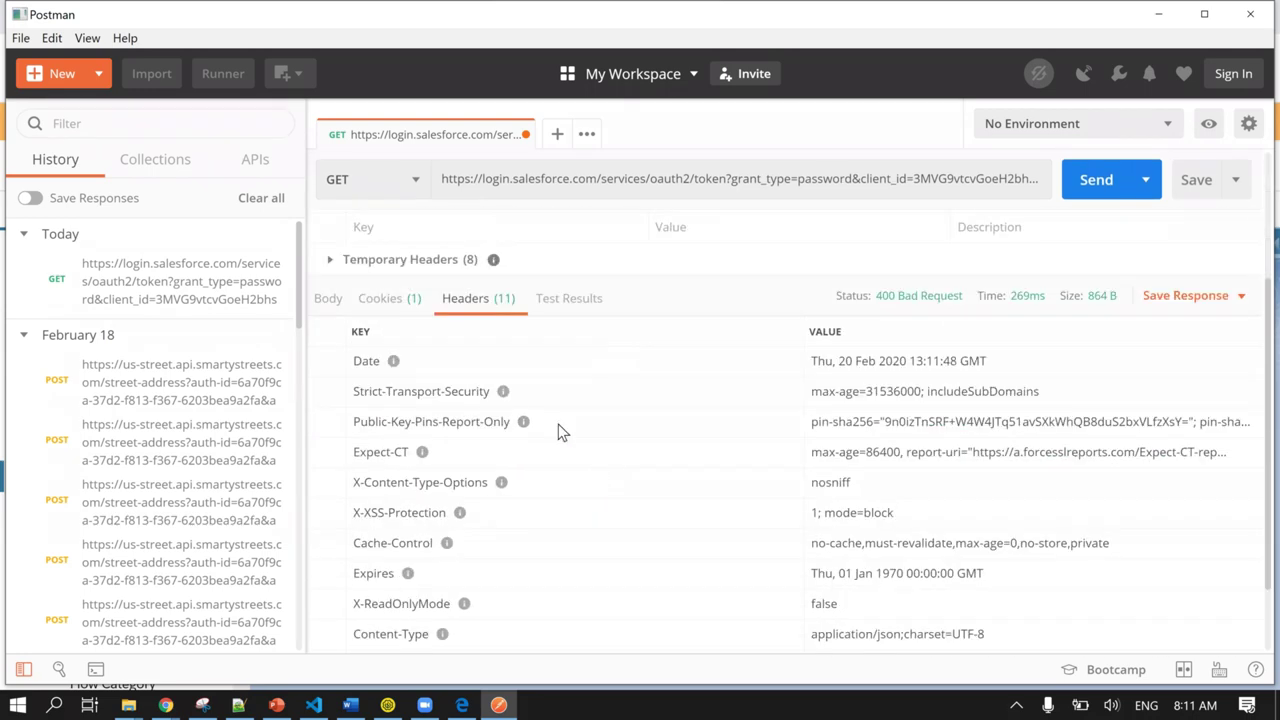
{"action": "scroll", "coordinate": [560, 429], "scroll_direction": "up", "scroll_amount": 2}
Step: Set the request method to POST, send the token request and display the response body
{"action": "left_click", "coordinate": [386, 218]}
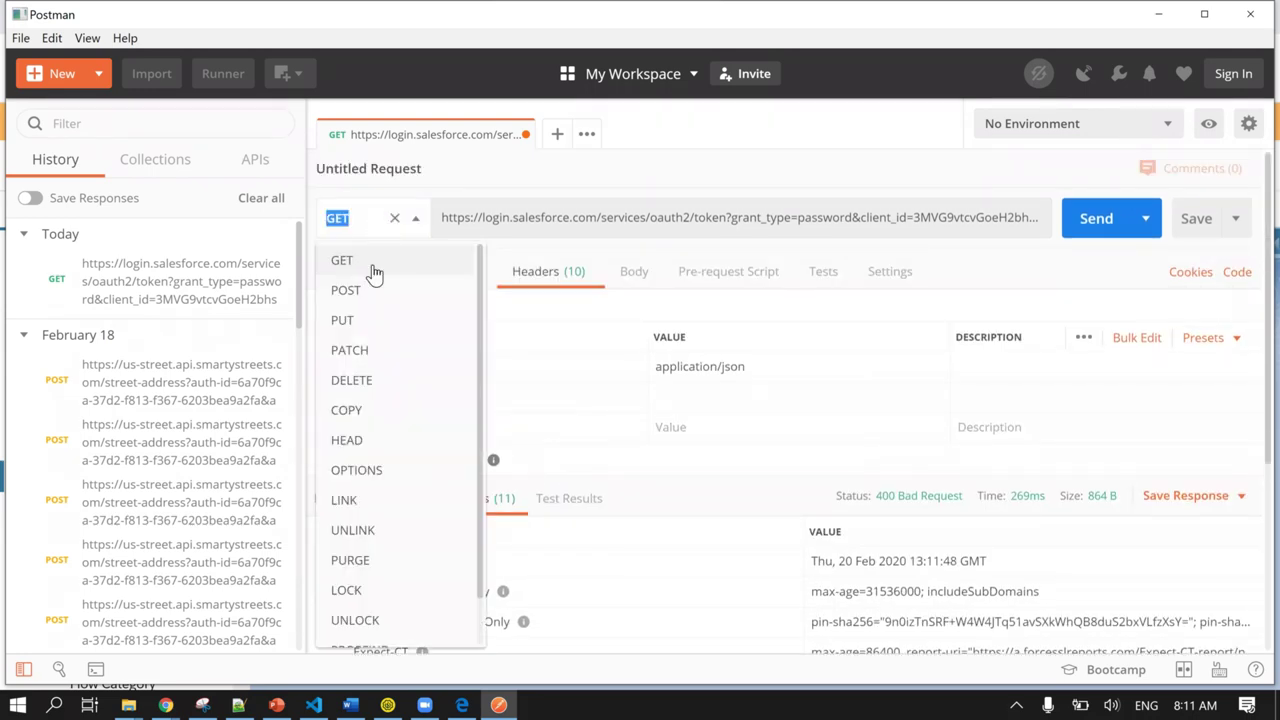
{"action": "left_click", "coordinate": [350, 289]}
{"action": "left_click", "coordinate": [1093, 220]}
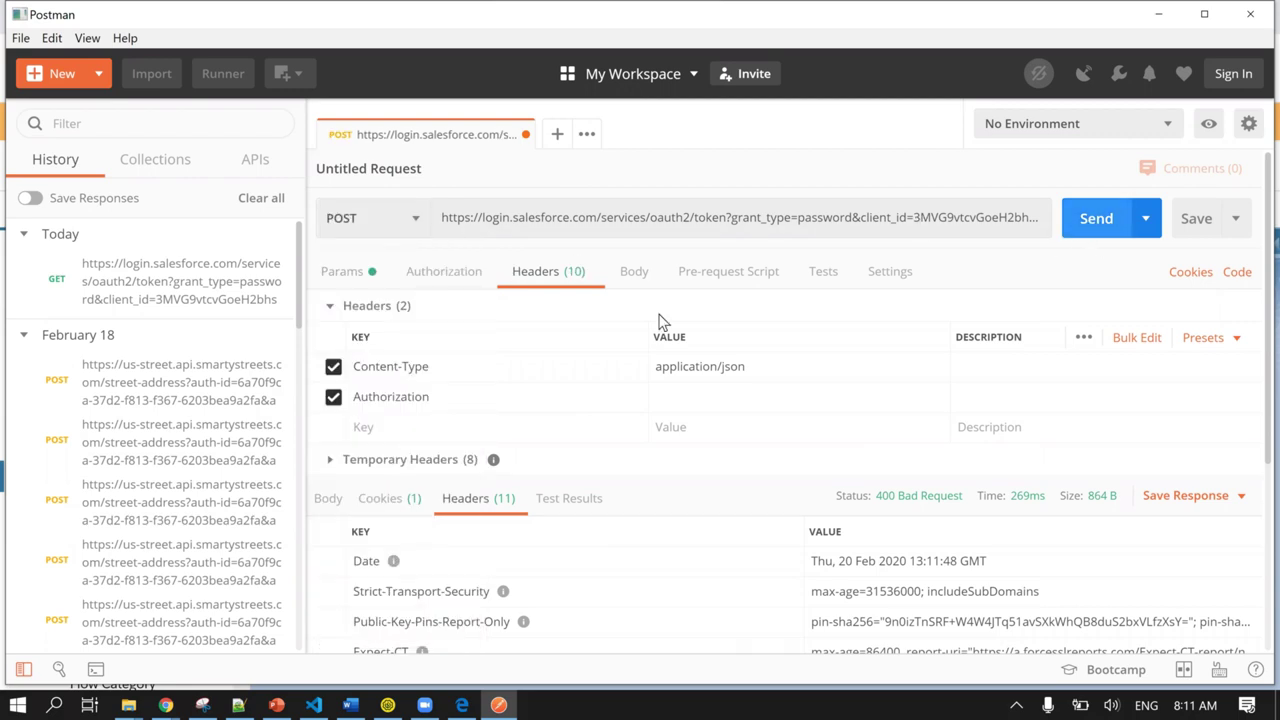
{"action": "scroll", "coordinate": [573, 340], "scroll_direction": "down", "scroll_amount": 3}
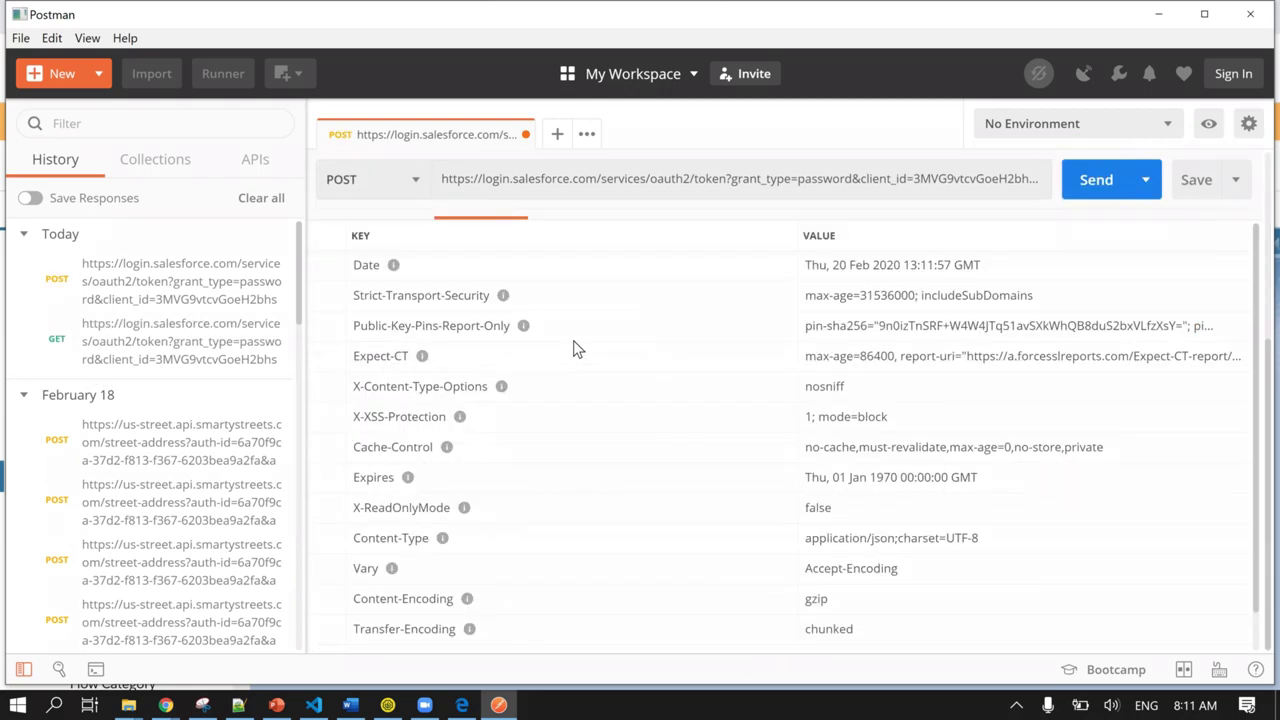
{"action": "scroll", "coordinate": [560, 380], "scroll_direction": "up", "scroll_amount": 3}
{"action": "scroll", "coordinate": [540, 420], "scroll_direction": "down", "scroll_amount": 1}
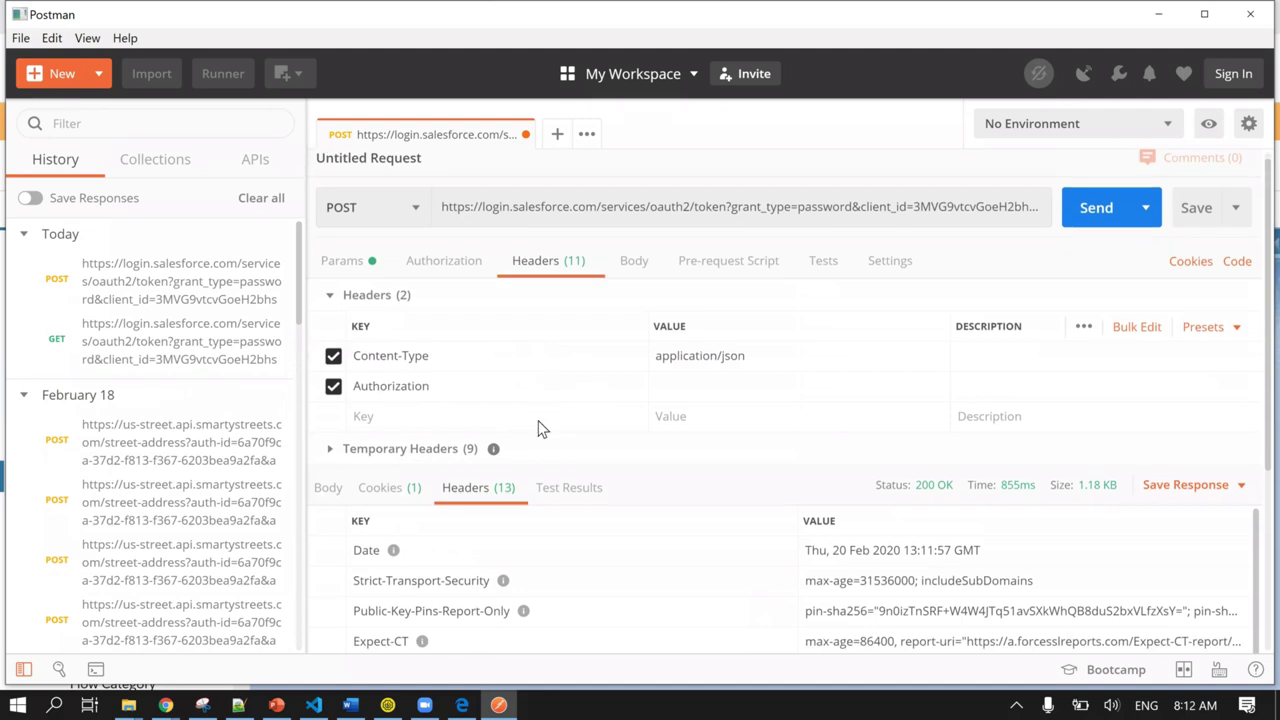
{"action": "scroll", "coordinate": [540, 428], "scroll_direction": "down", "scroll_amount": 1}
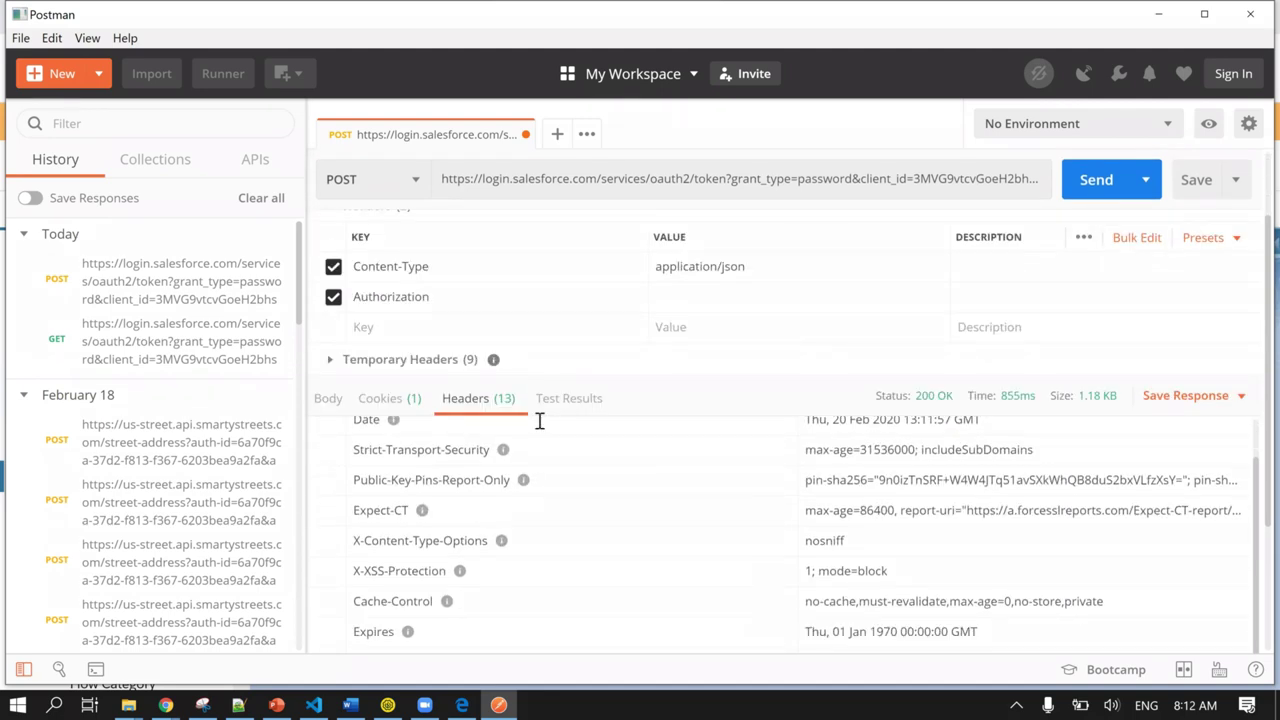
{"action": "left_click", "coordinate": [330, 400]}
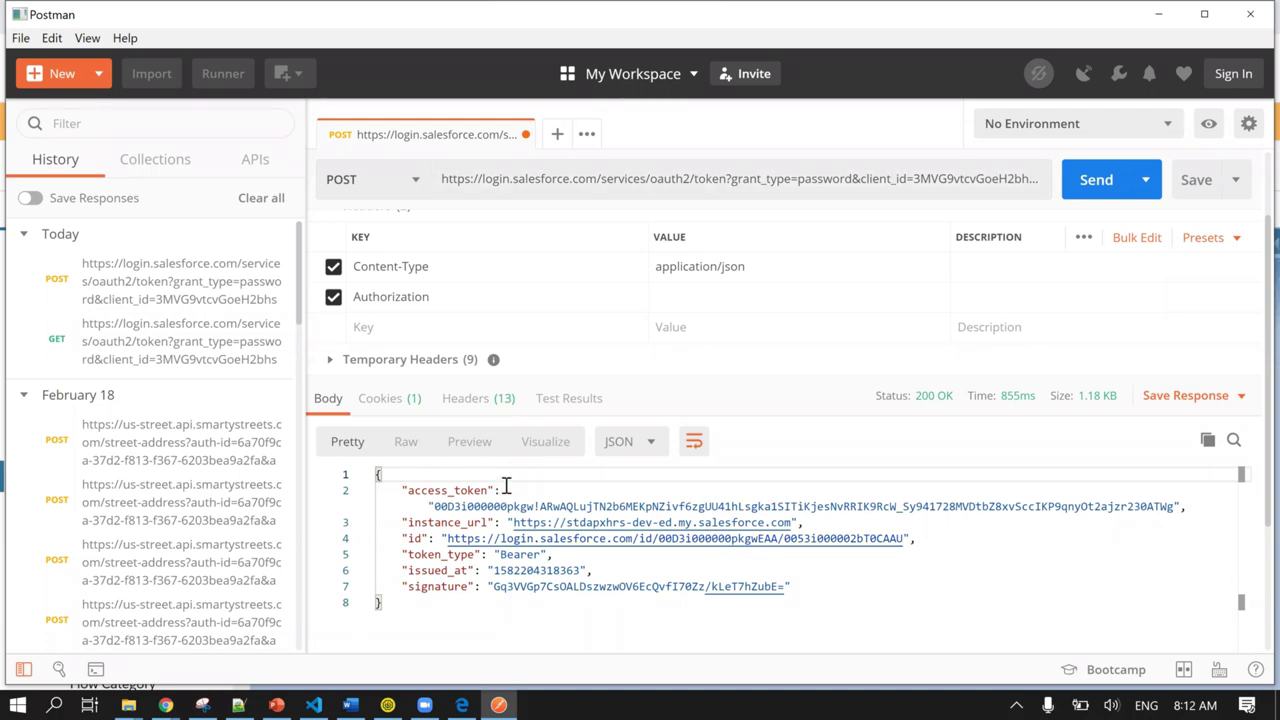
Step: Copy the access token from the response body and paste it above the OAuth token URL in Demo Day 2.txt in Visual Studio Code
{"action": "scroll", "coordinate": [523, 325], "scroll_direction": "up", "scroll_amount": 1}
{"action": "scroll", "coordinate": [523, 329], "scroll_direction": "up", "scroll_amount": 2}
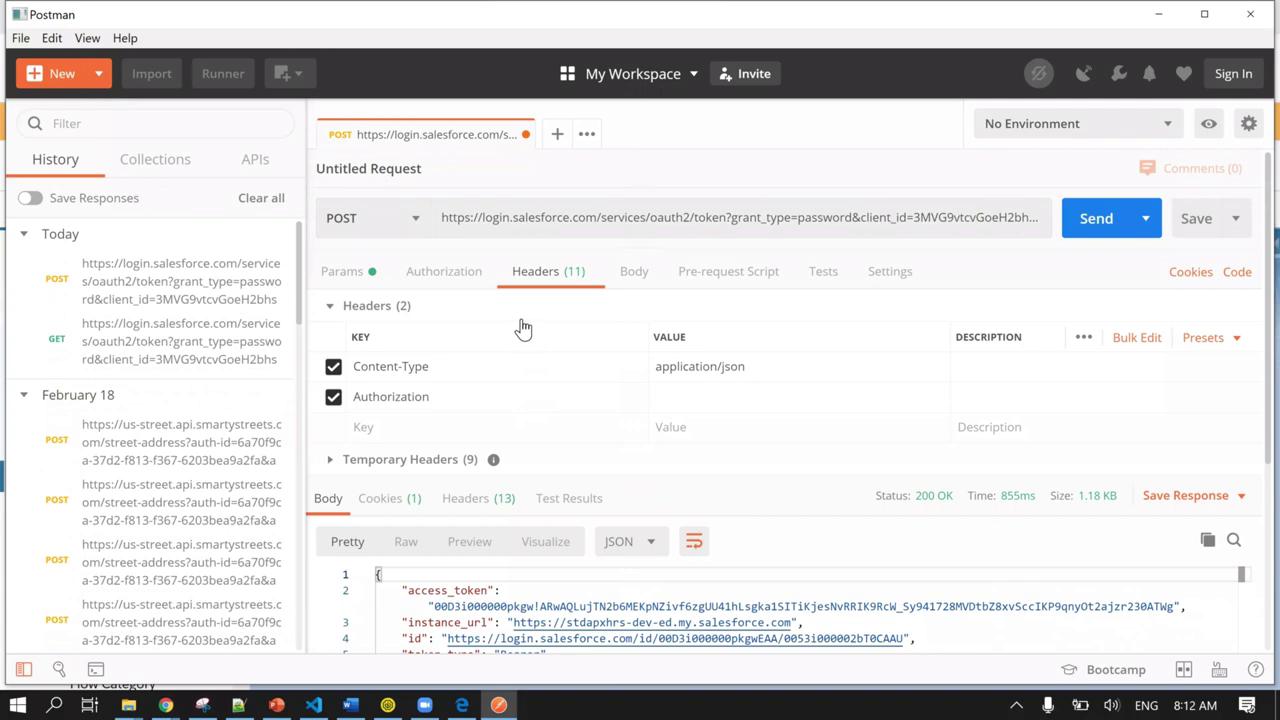
{"action": "left_click", "coordinate": [345, 283]}
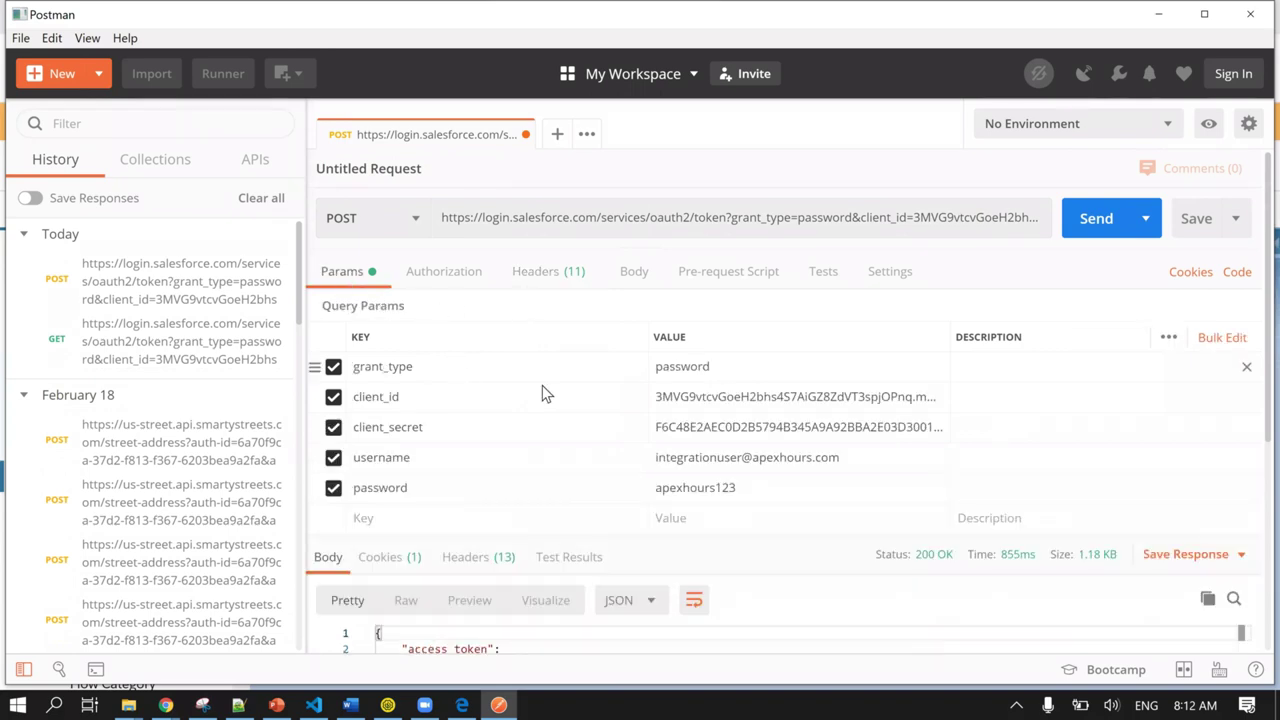
{"action": "scroll", "coordinate": [466, 437], "scroll_direction": "down", "scroll_amount": 4}
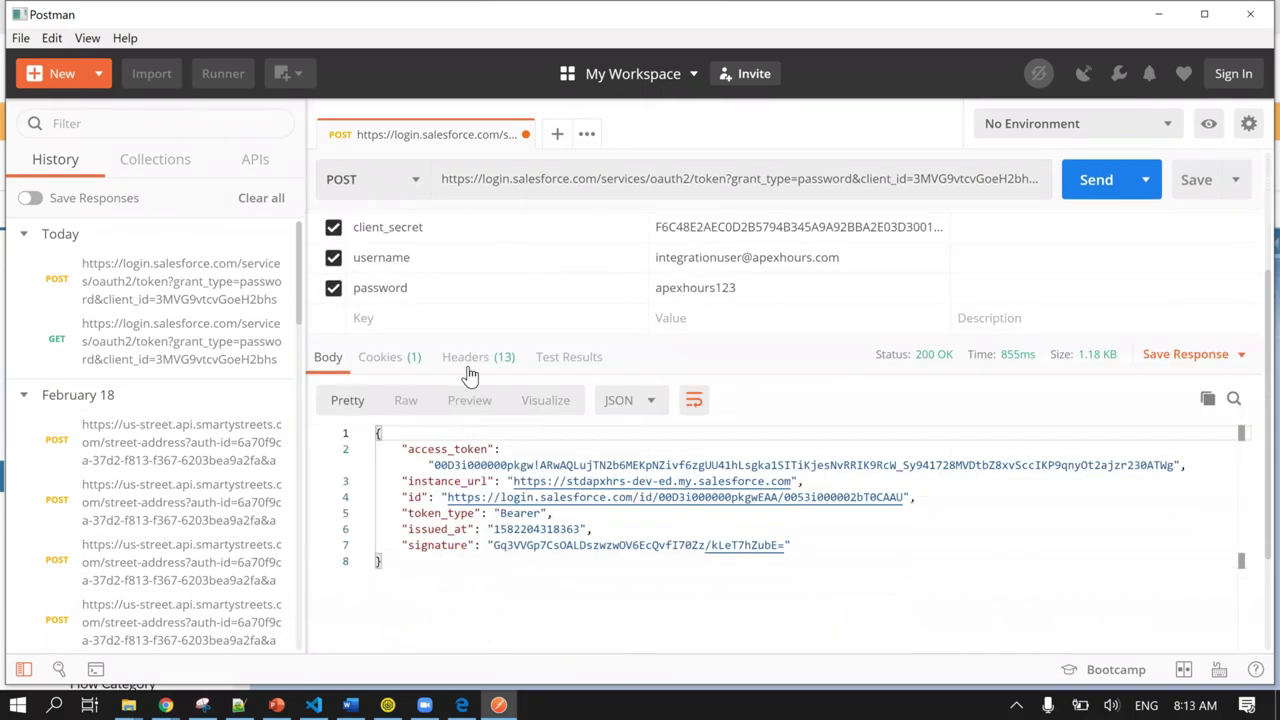
{"action": "double_click", "coordinate": [485, 465]}
{"action": "left_click", "coordinate": [433, 465]}
{"action": "left_click_drag", "start_coordinate": [472, 467], "coordinate": [1174, 466]}
{"action": "key", "text": "ctrl+c"}
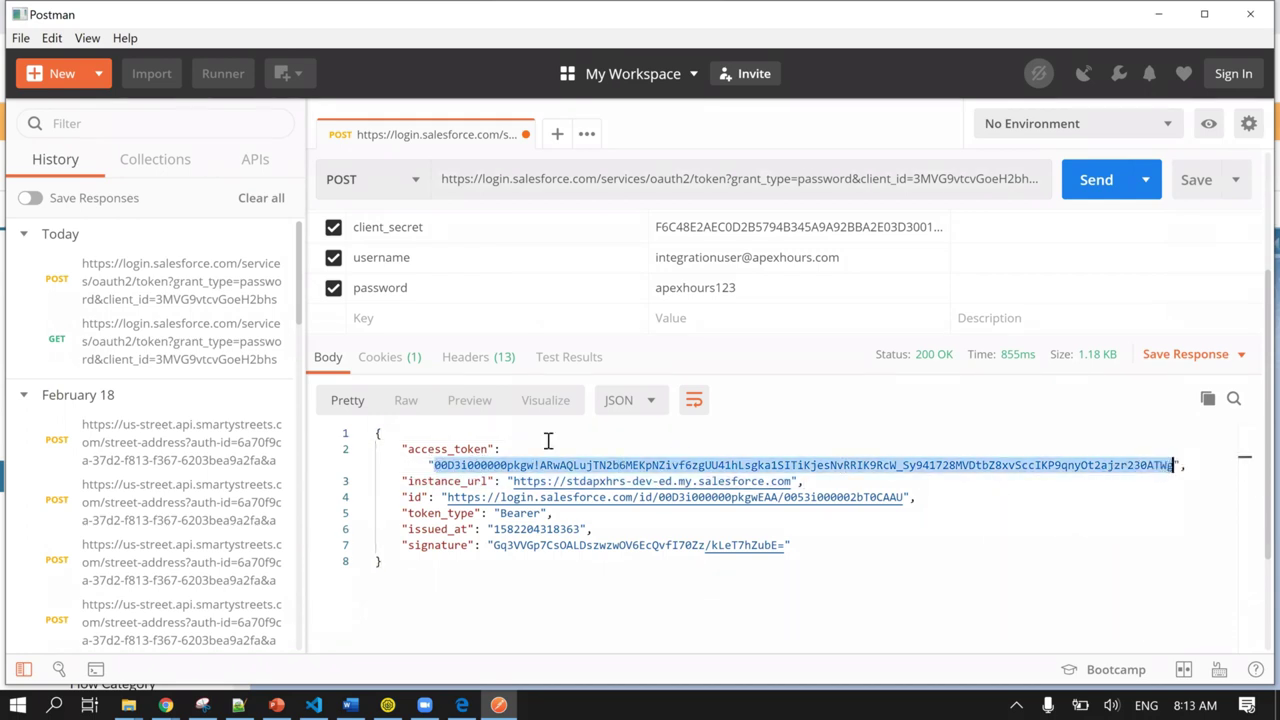
{"action": "left_click", "coordinate": [313, 705]}
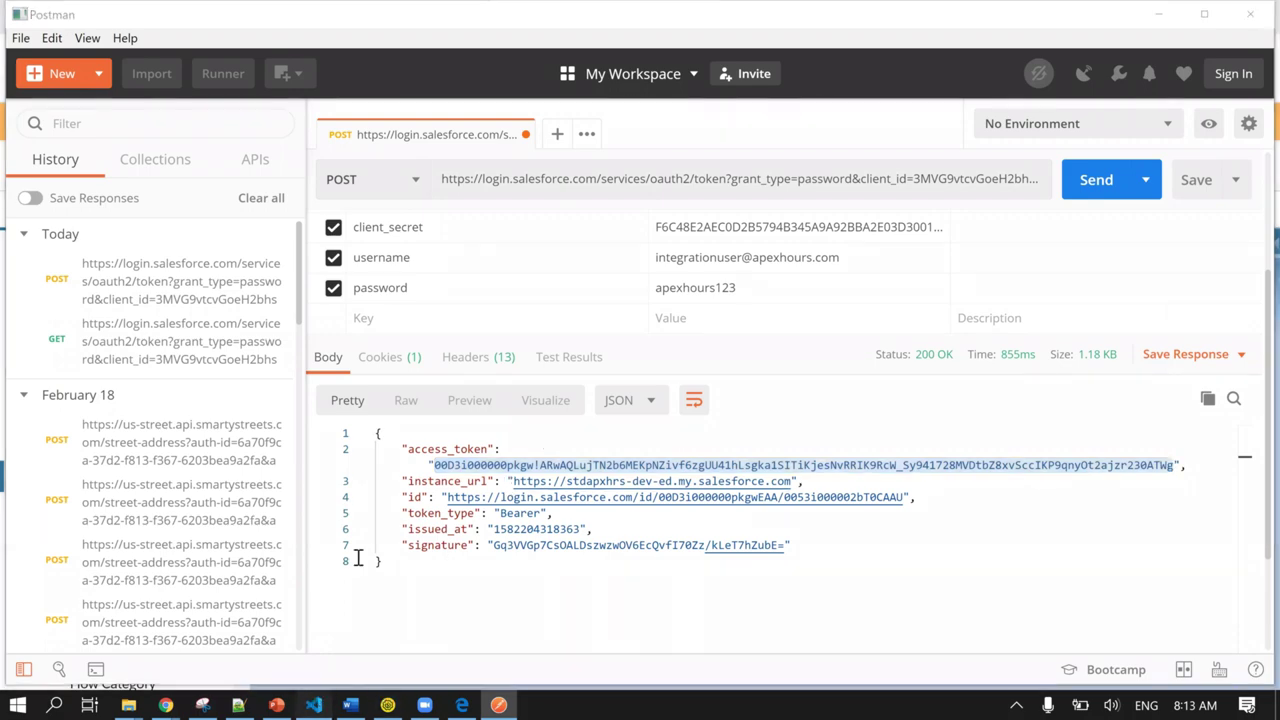
{"action": "left_click", "coordinate": [400, 428]}
{"action": "key", "text": "ctrl+v"}
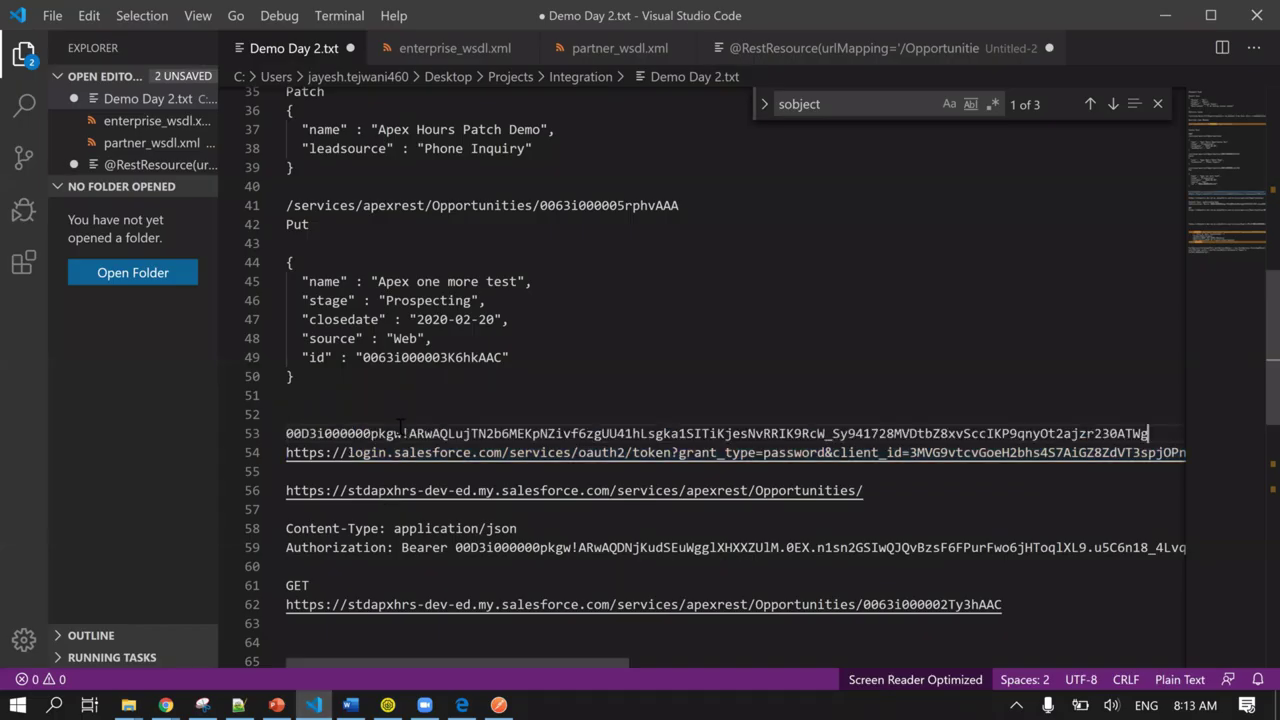
Step: Switch back to Postman and select the instance_url value in the token response
{"action": "key", "text": "alt+Tab"}
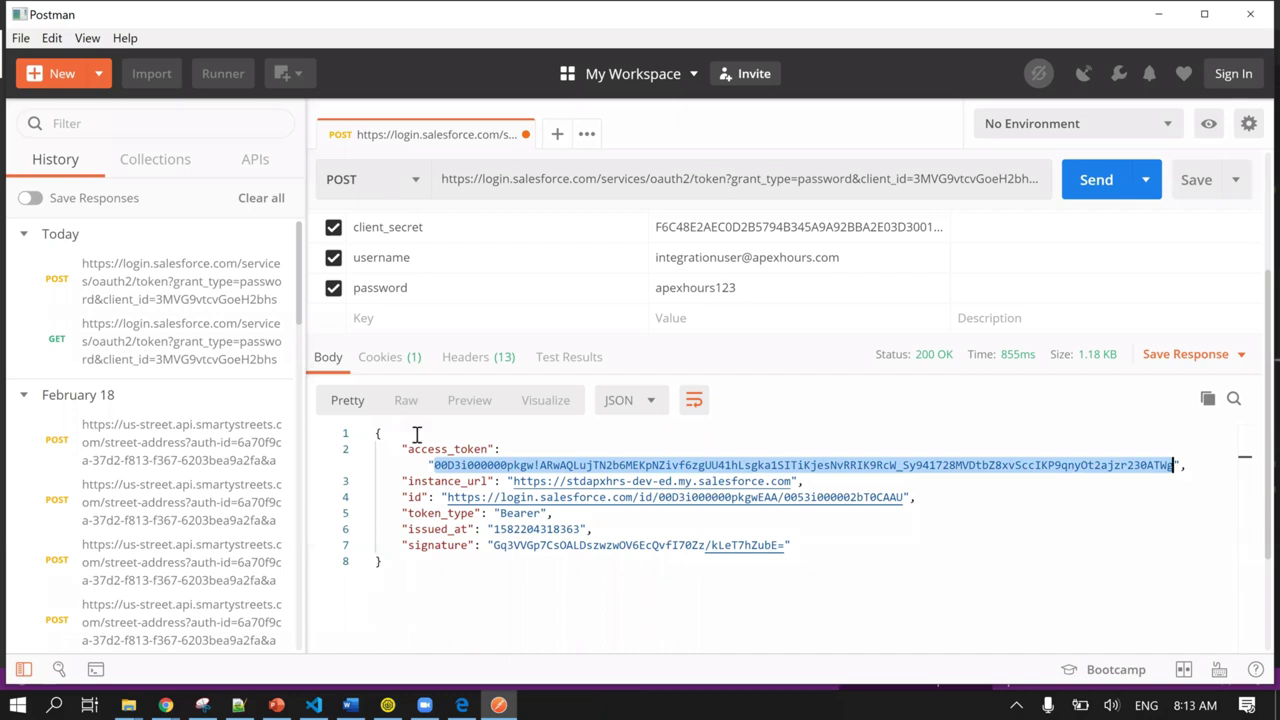
{"action": "left_click", "coordinate": [792, 482]}
{"action": "left_click_drag", "start_coordinate": [766, 482], "coordinate": [516, 482]}
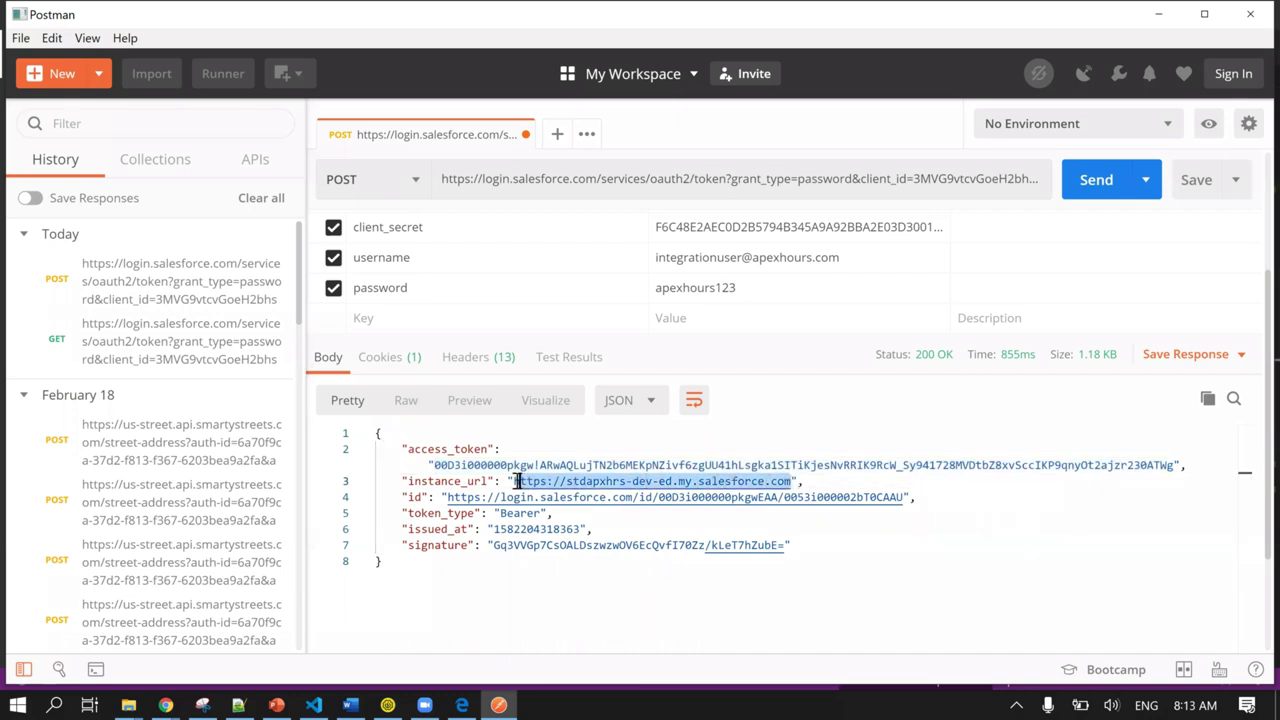